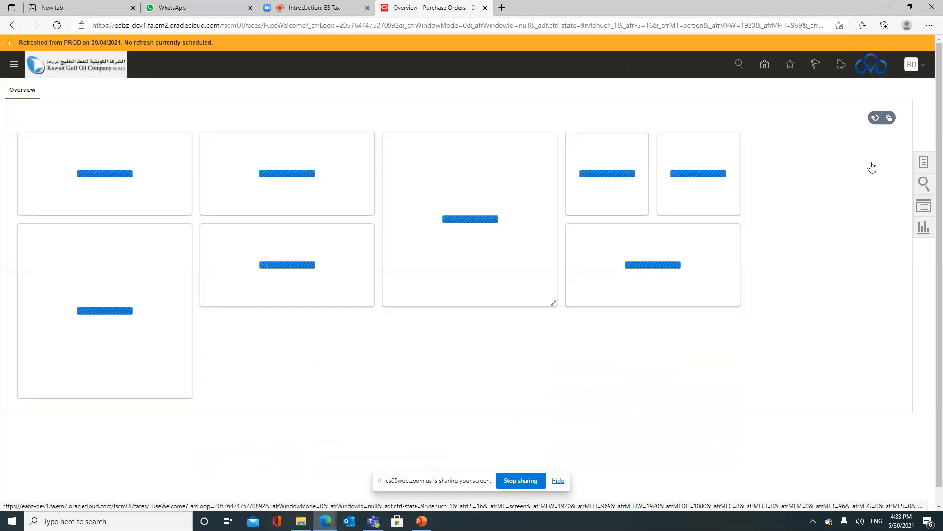
Step: Search Manage Orders for the purchase order by its order number, with the Buyer filter cleared
click(923, 162)
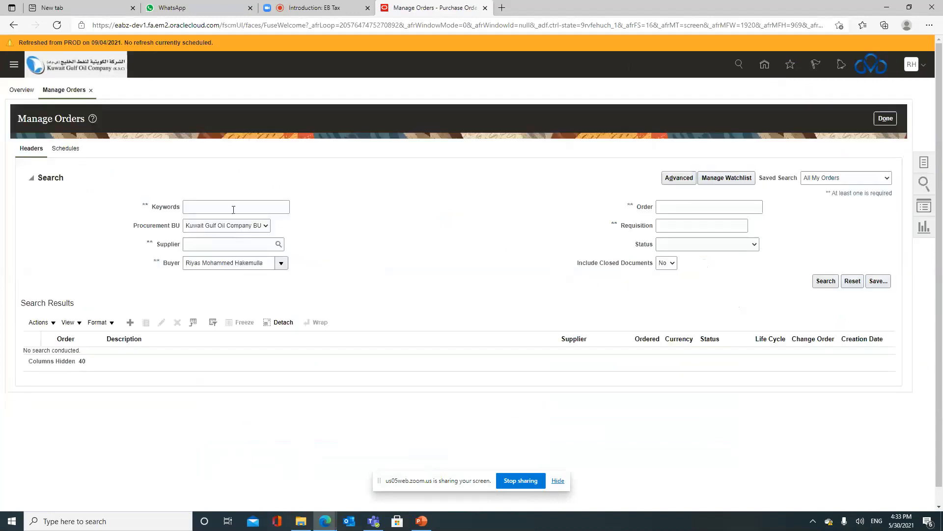
click(233, 206)
click(699, 207)
text(1024)
drag(263, 263, 186, 264)
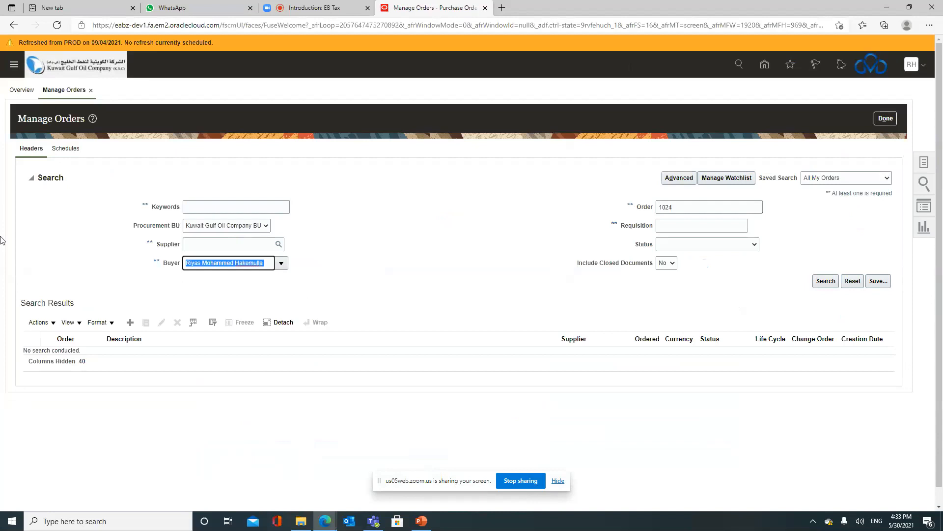
key(BackSpace)
click(827, 280)
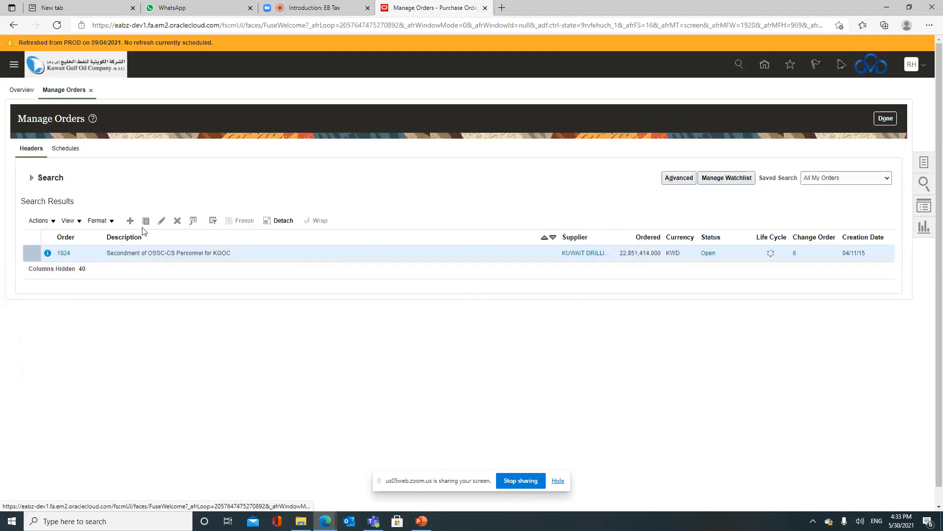
Step: Open the found purchase order for editing and examine its second line, AO # 1, EoT 1 Year
click(161, 221)
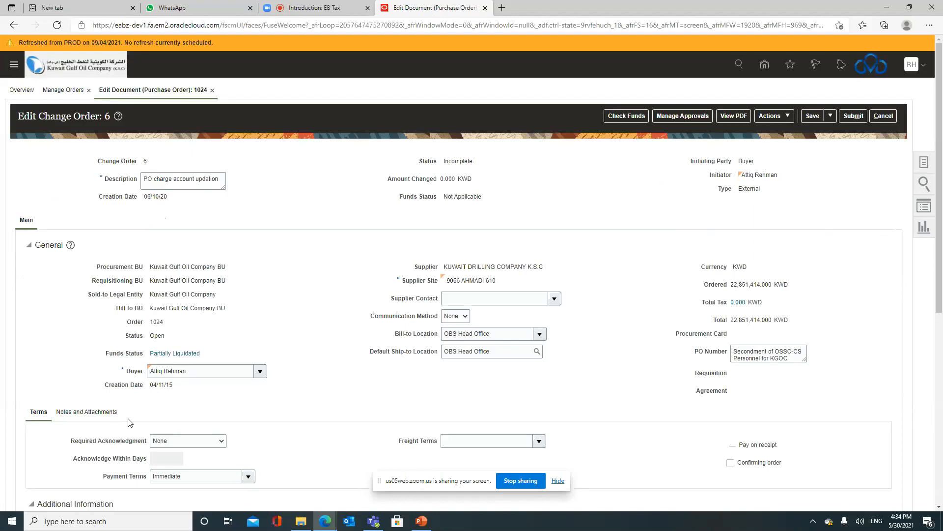
scroll(848, 309, down, 3)
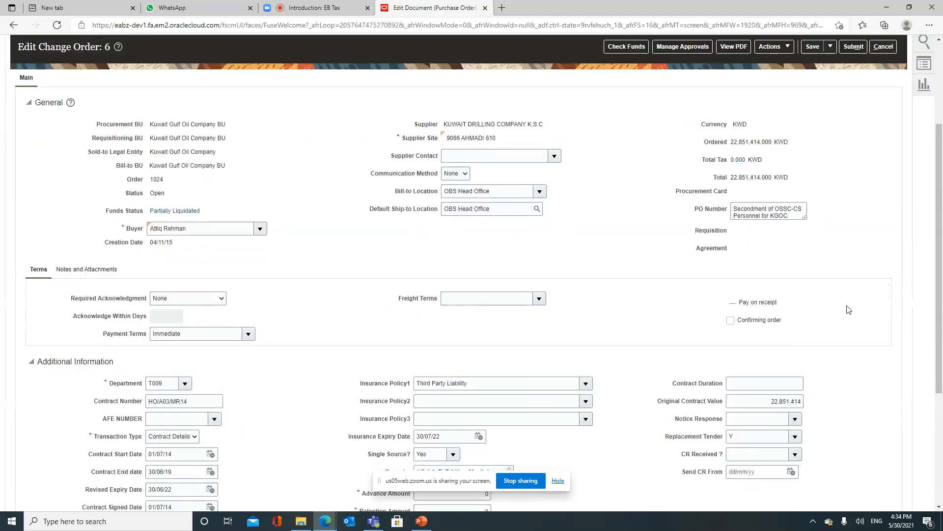
scroll(849, 309, down, 3)
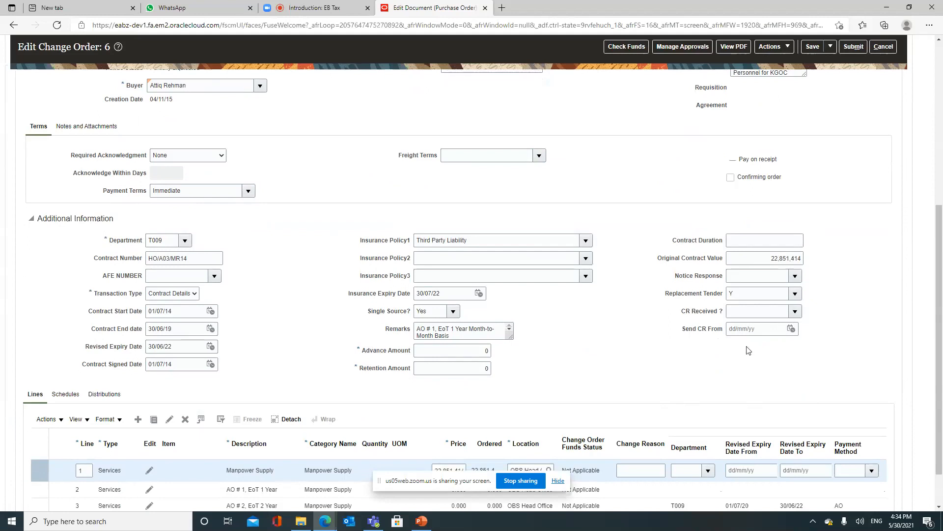
scroll(748, 350, down, 1)
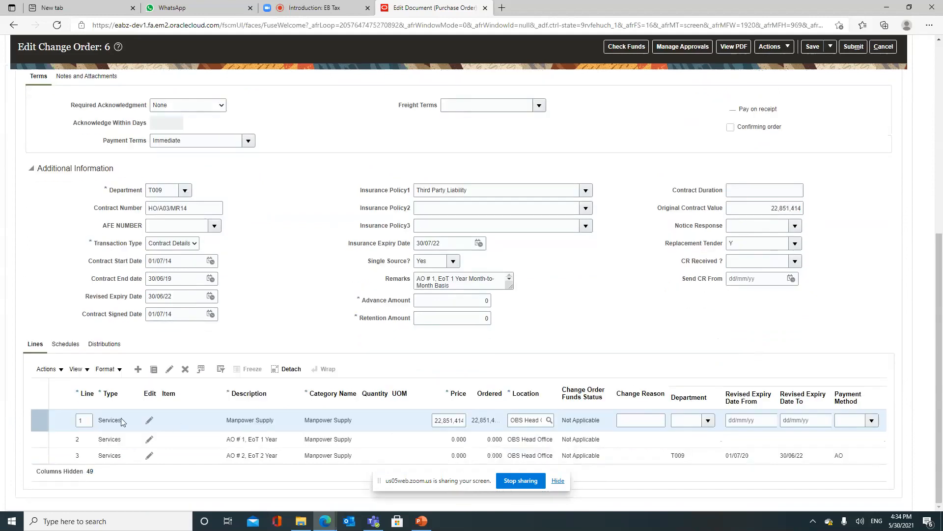
click(115, 436)
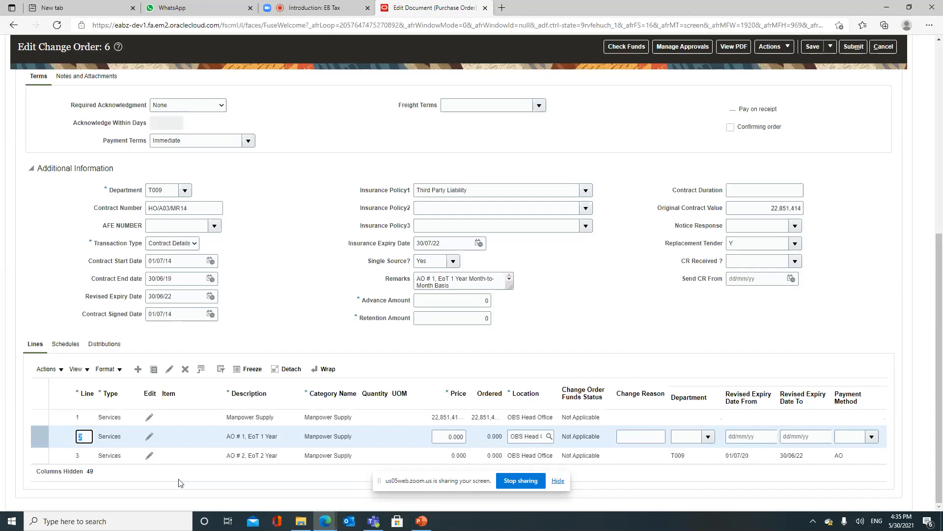
click(121, 437)
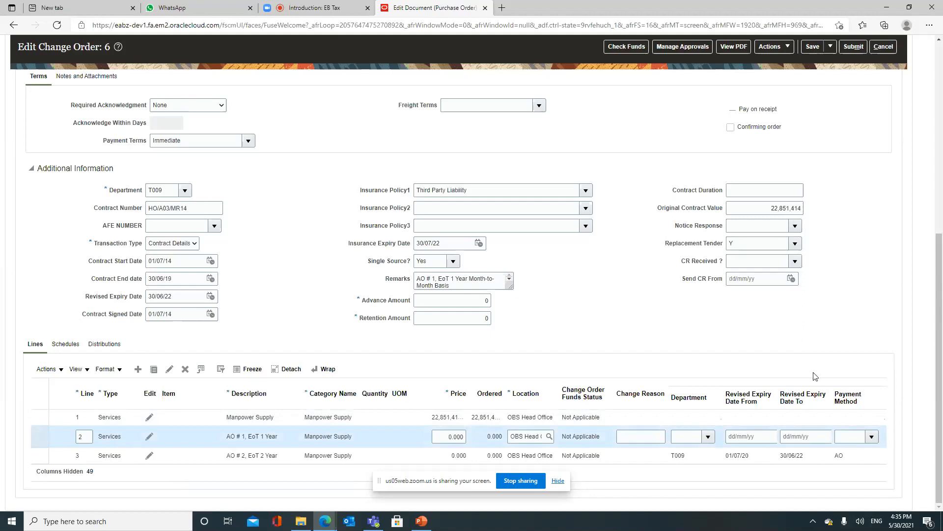
Step: Add a blank purchase order line to check the available line types, and delete it
click(138, 370)
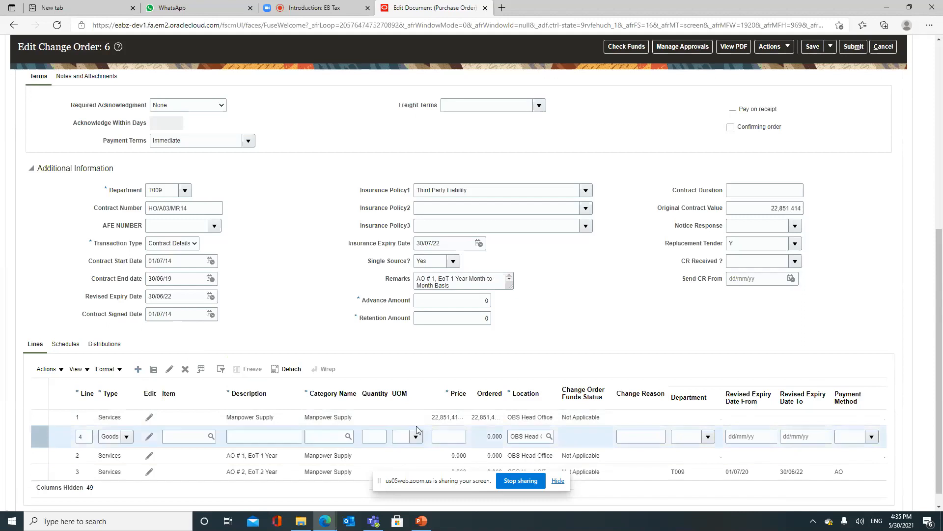
click(128, 436)
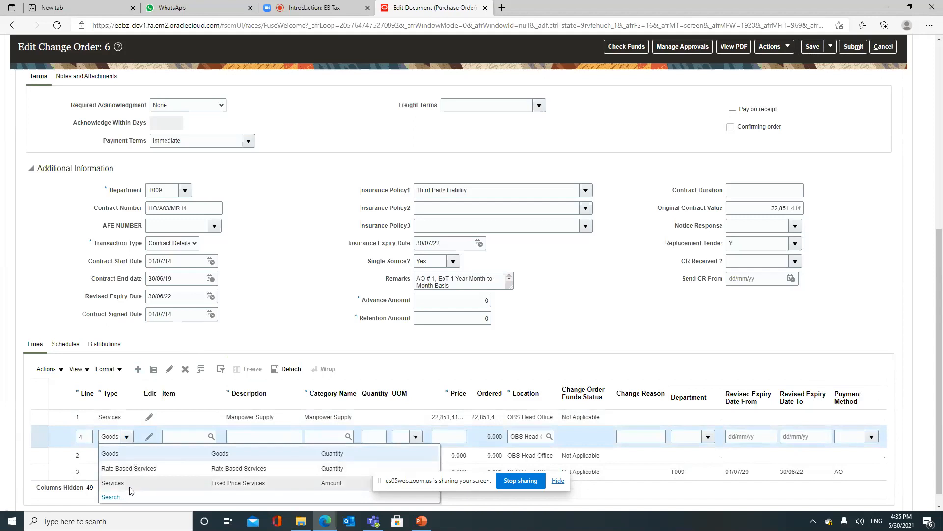
click(288, 316)
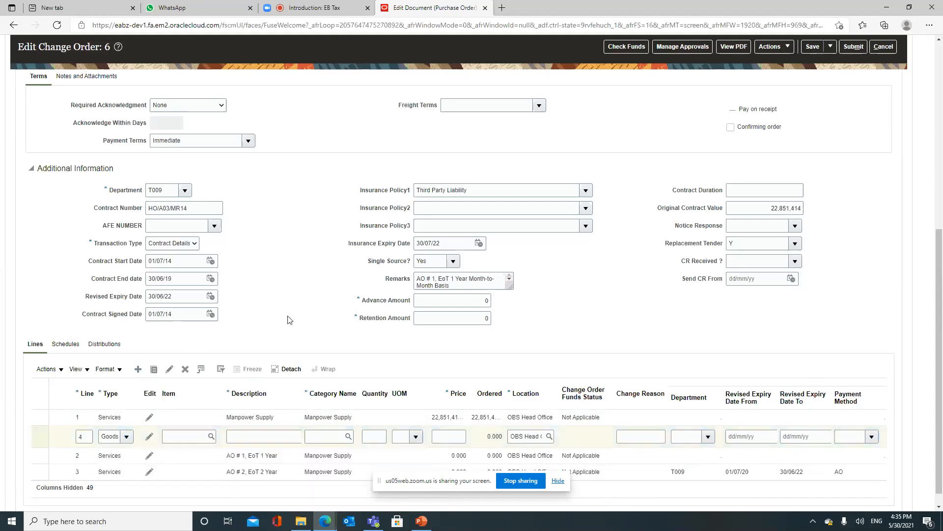
click(37, 437)
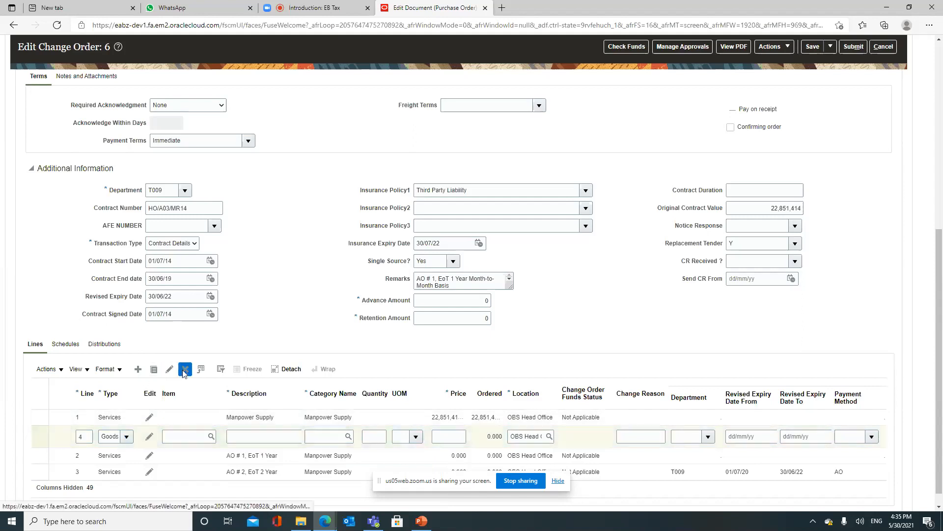
key(Delete)
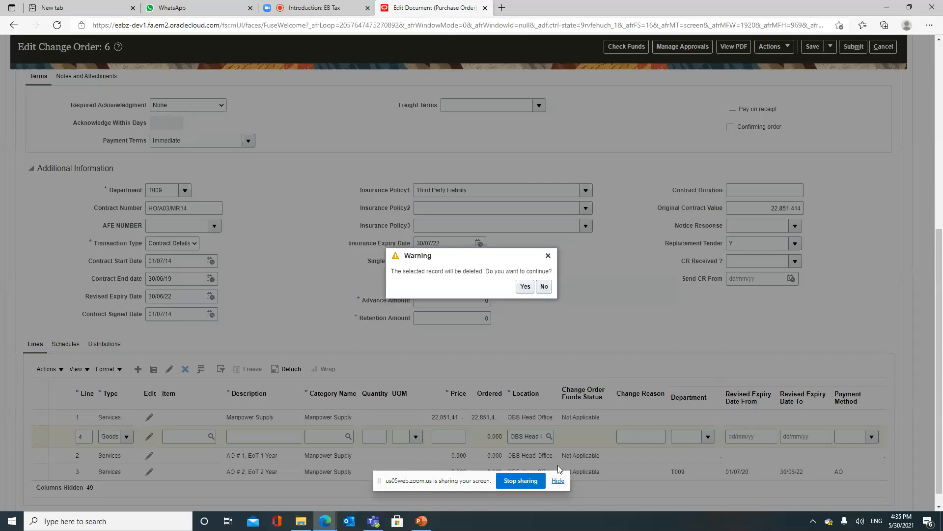
click(525, 287)
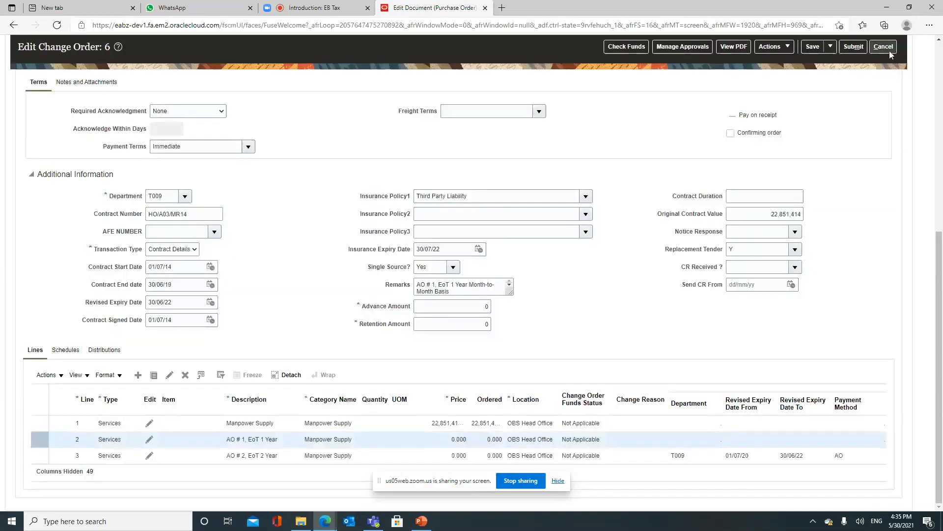
Step: Exit the change order without saving and close Manage Orders
click(884, 47)
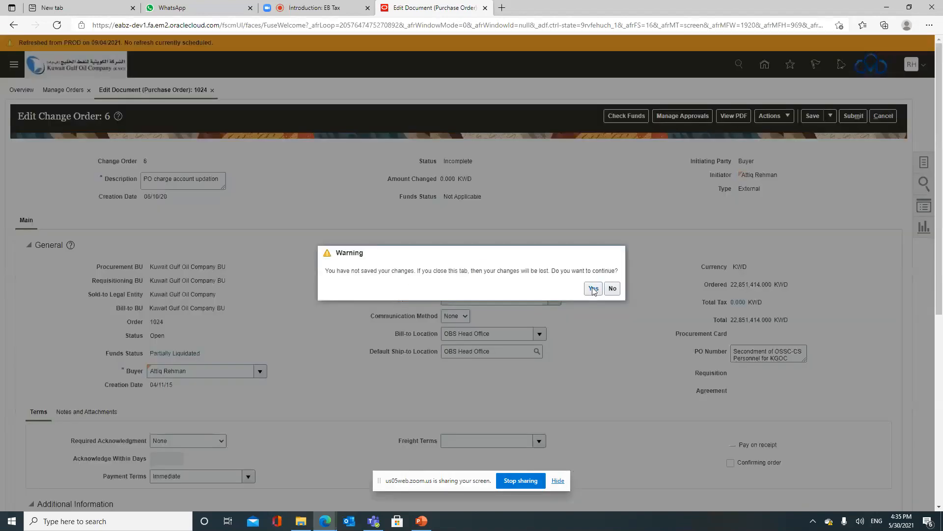
click(594, 289)
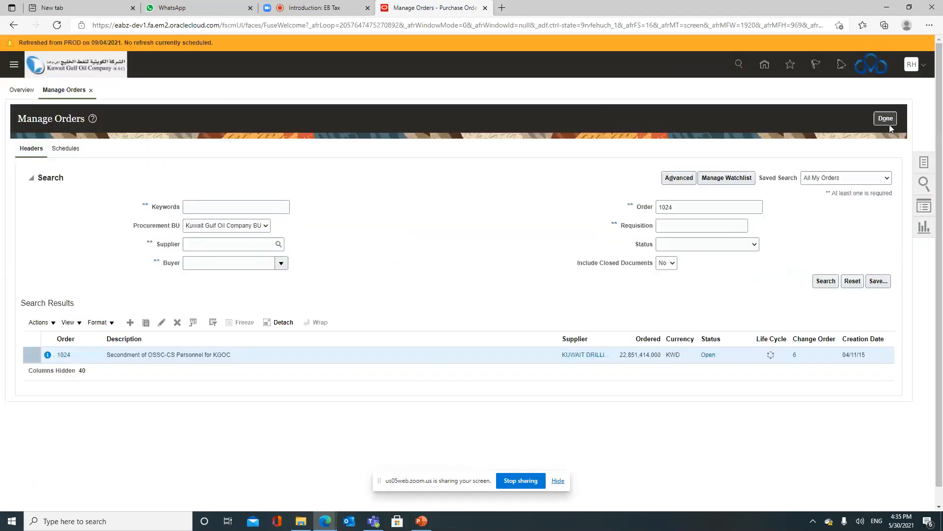
click(887, 121)
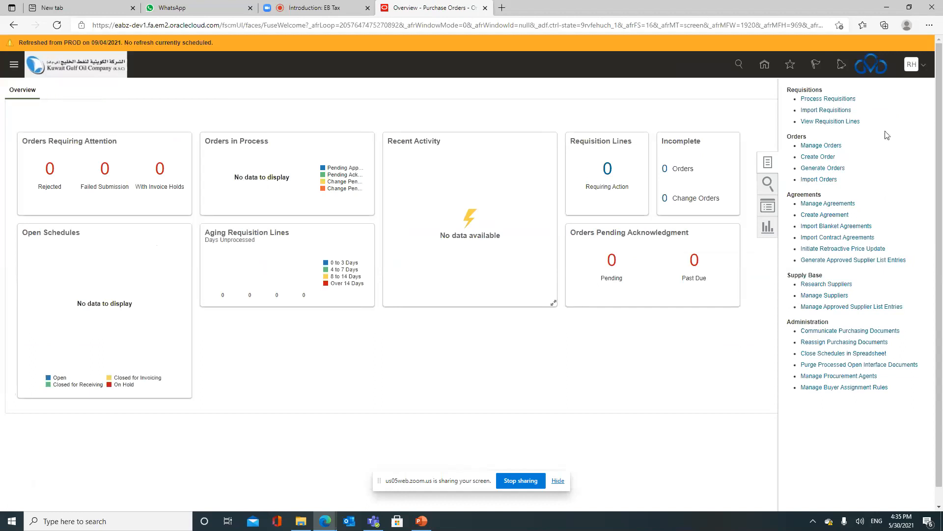
Step: Go to the Payables Invoices work area and open the recent invoice Trx for editing
click(12, 66)
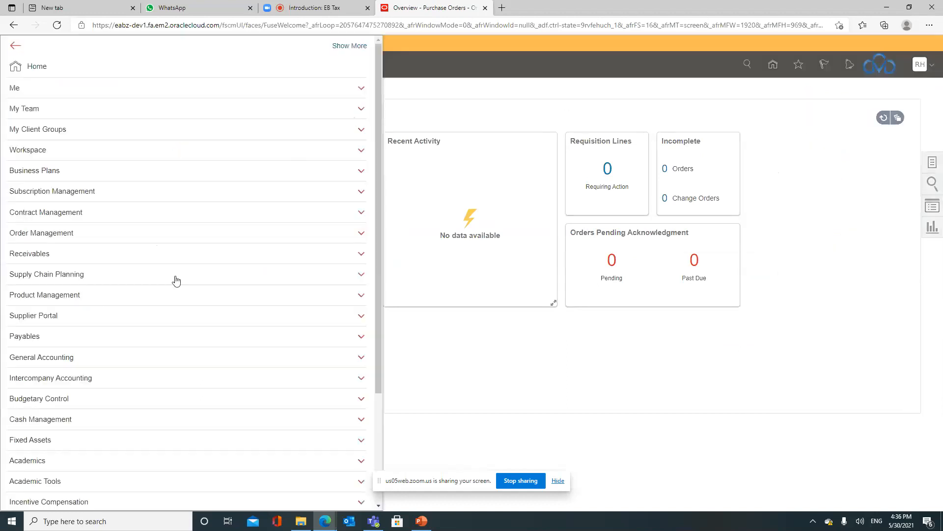
click(44, 336)
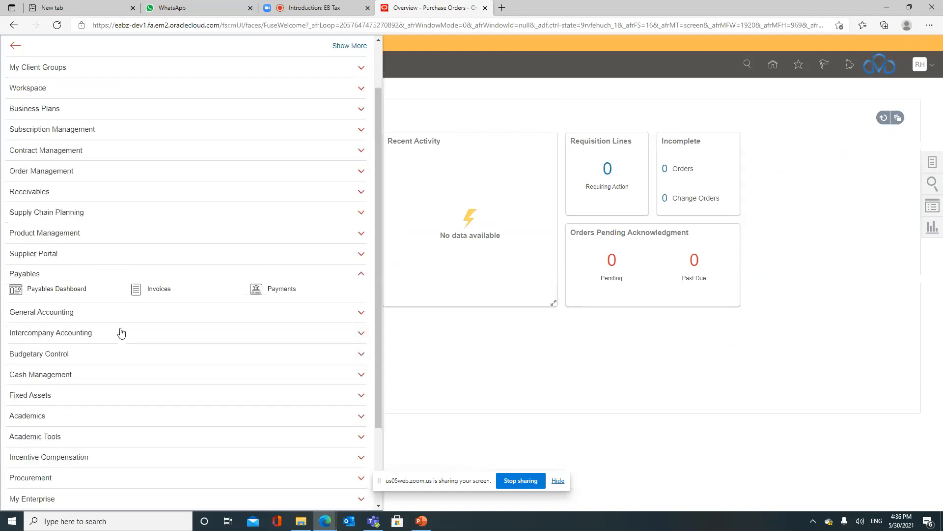
click(159, 280)
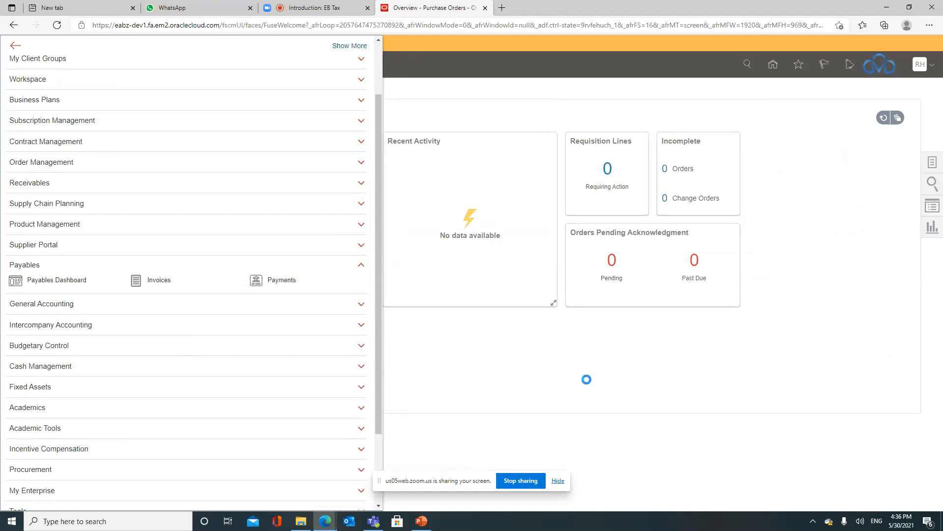
click(924, 167)
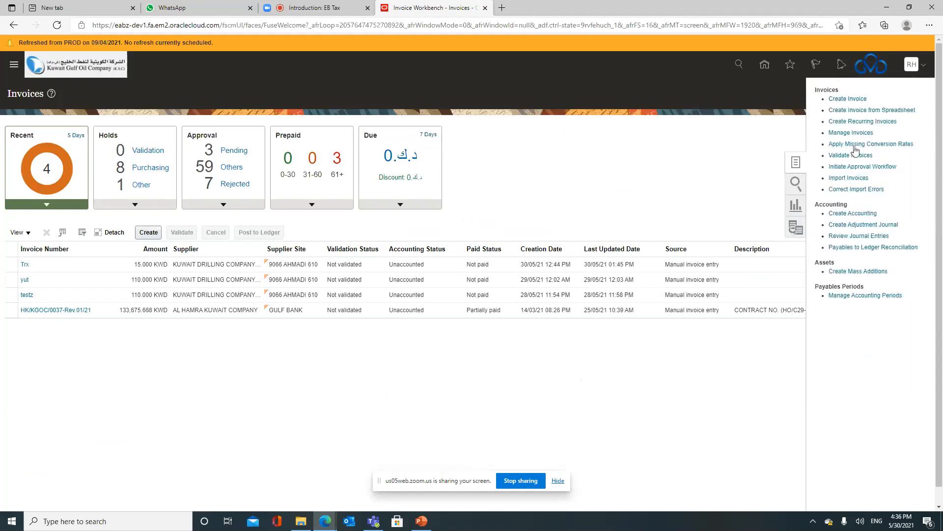
click(25, 264)
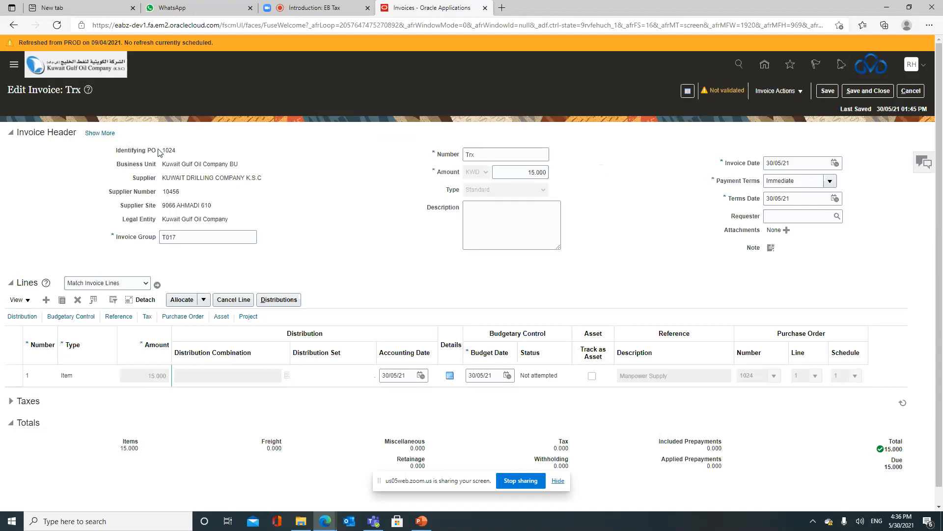
Step: Try matching the invoice to the Manpower Supply purchase order line, and cancel the match
click(156, 286)
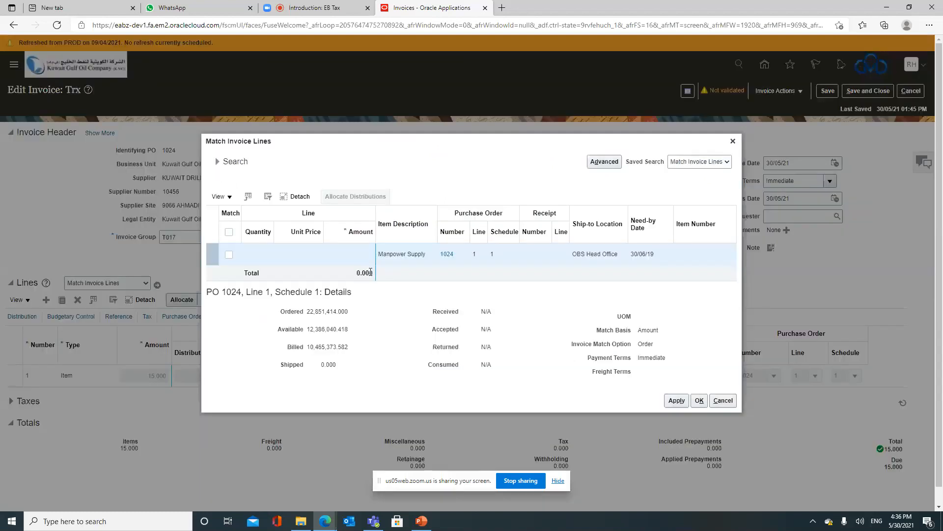
click(229, 254)
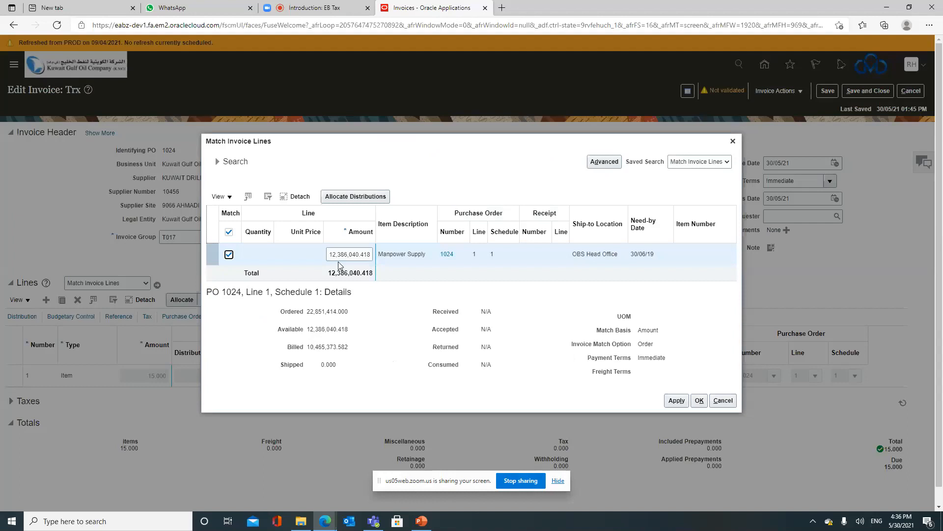
key(Tab)
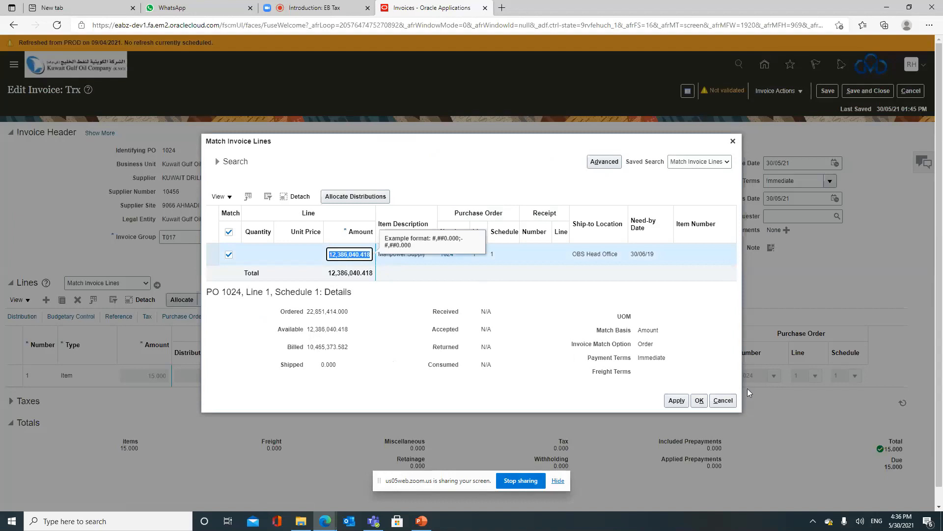
click(723, 401)
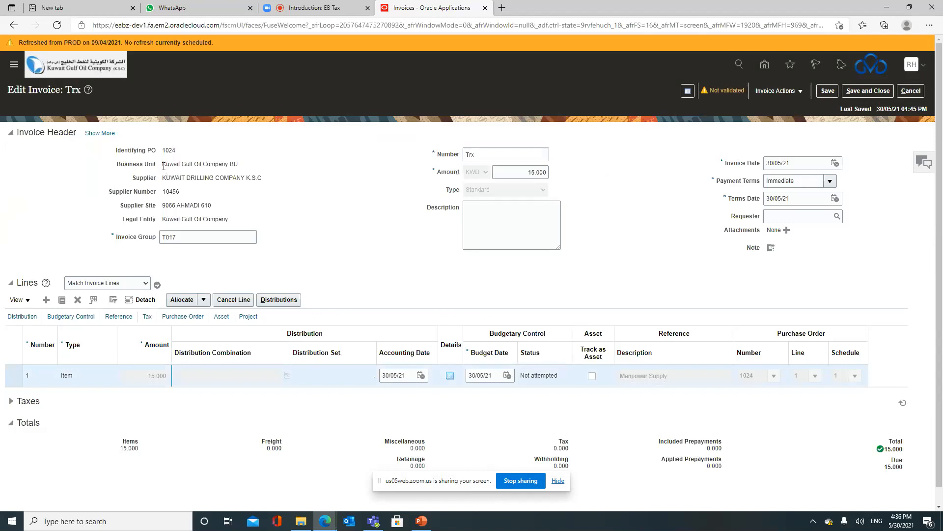
drag(163, 178, 251, 194)
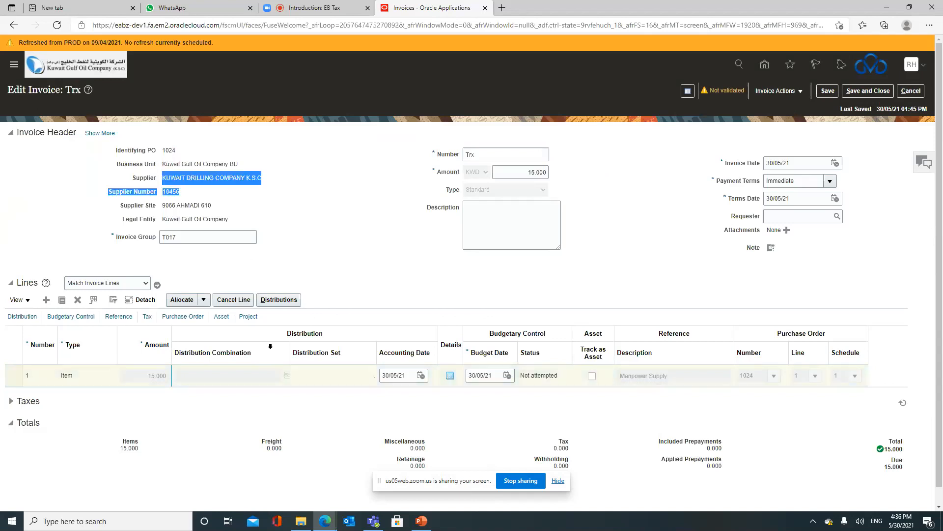
click(245, 396)
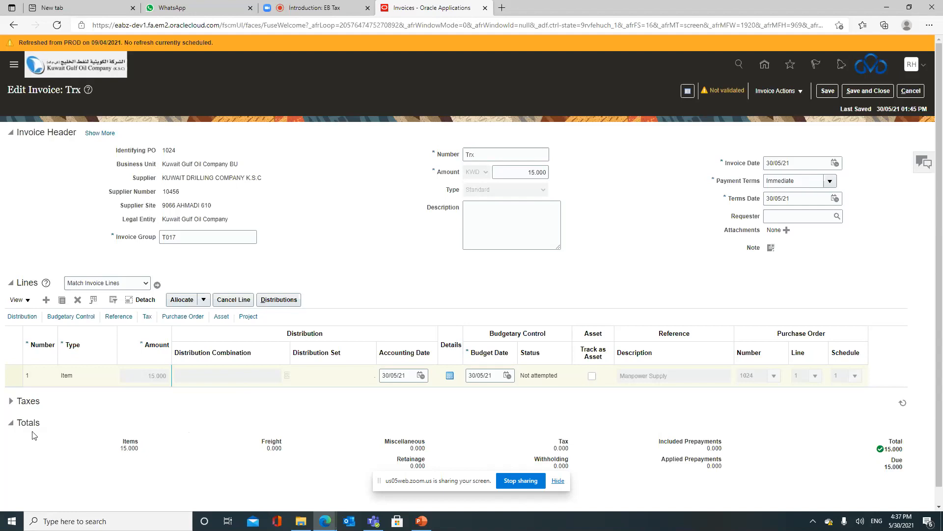
Step: Add a blank invoice line to check the Freight, Item and Miscellaneous types, and delete it
click(46, 300)
click(110, 376)
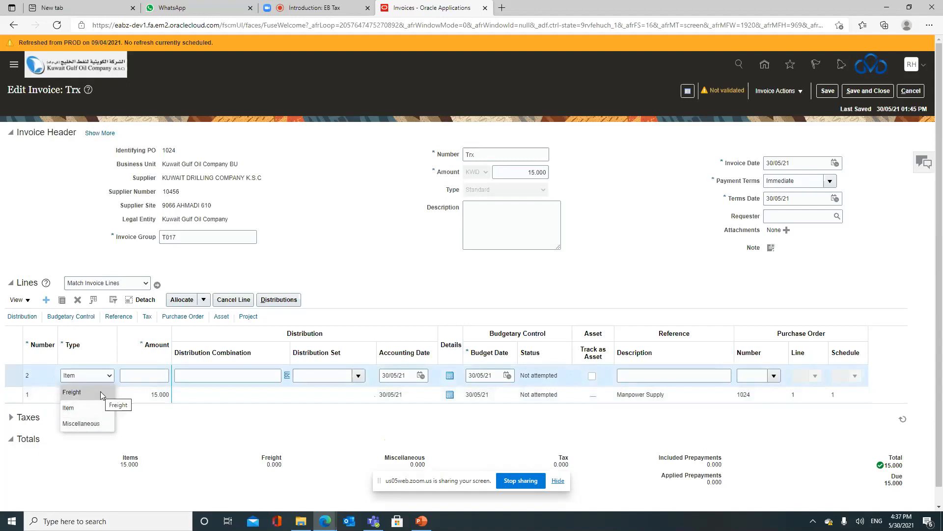
click(187, 431)
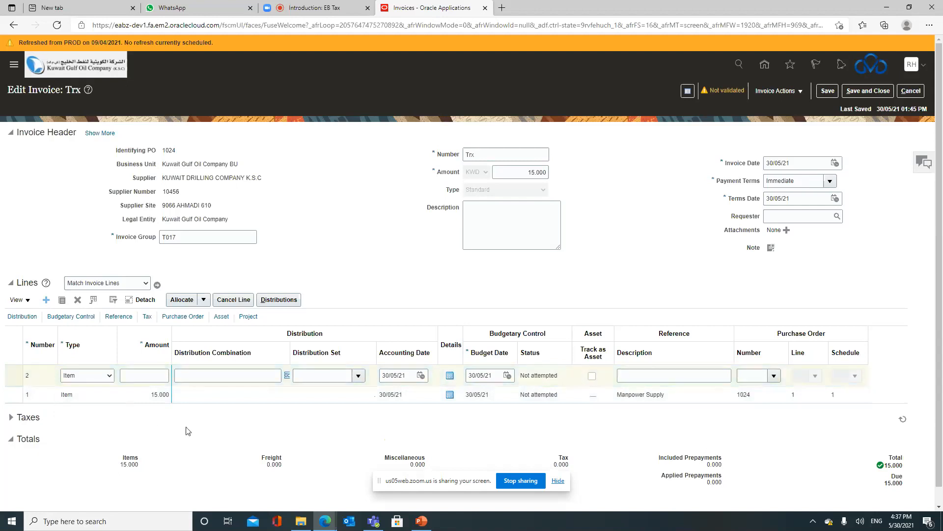
click(19, 375)
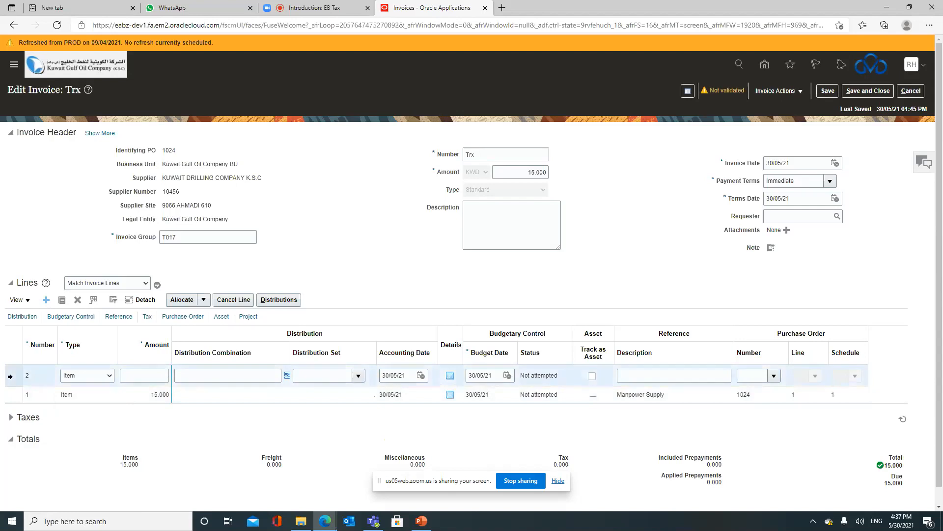
click(78, 300)
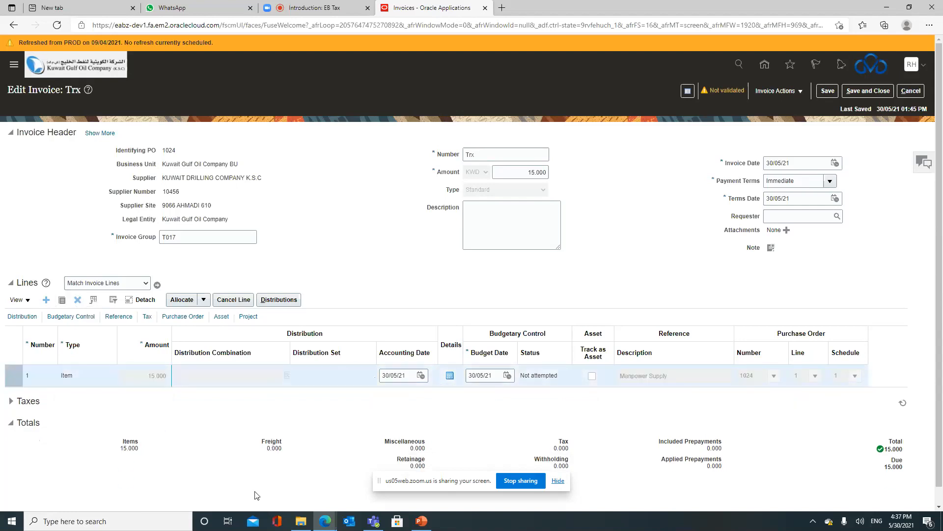
Step: Close the Trx invoice without saving and switch to the Introduction: EB Tax page
click(910, 94)
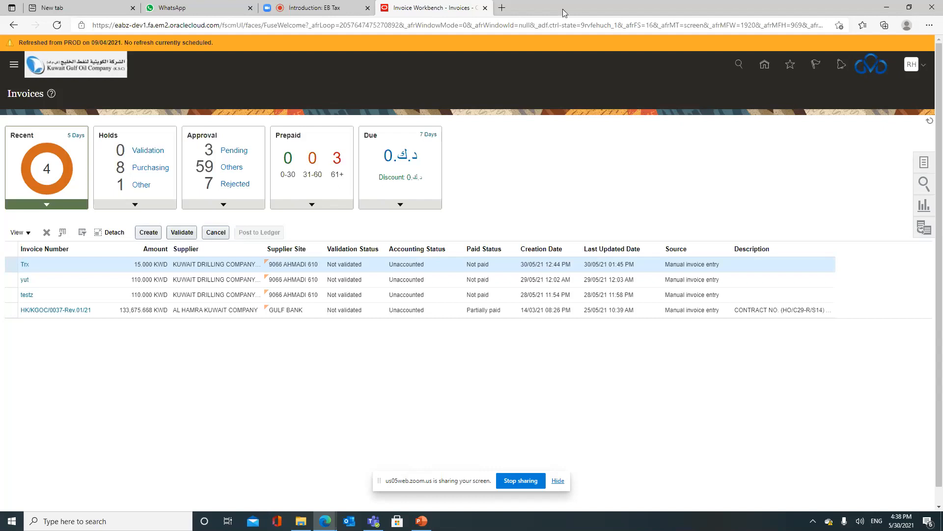
click(324, 8)
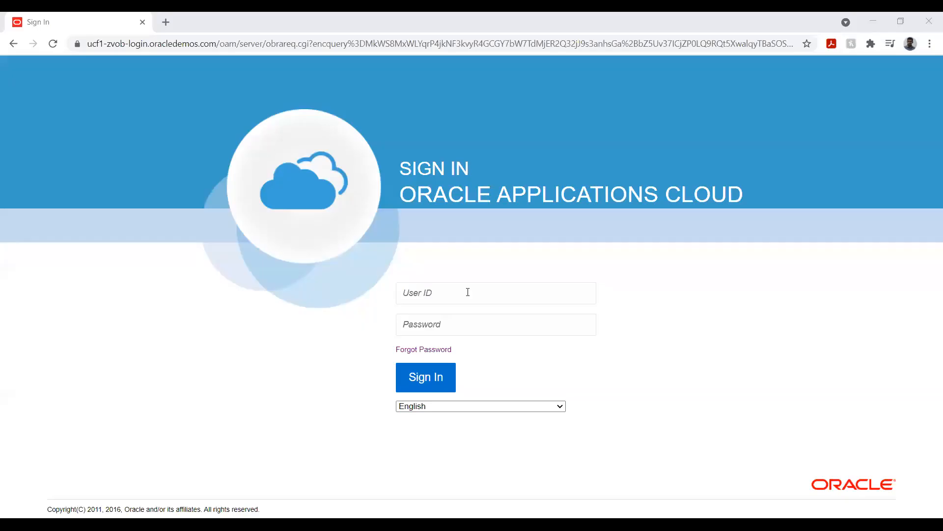
Step: Sign in to Oracle Applications Cloud with the Metro Express user ID and the account password
click(467, 292)
text(Metro Exp)
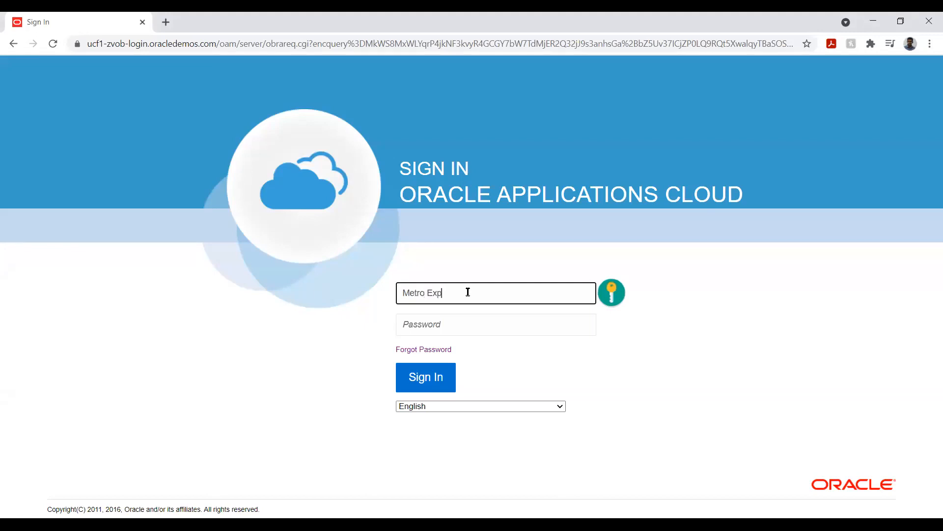
text(ress)
key(Tab)
text(•••)
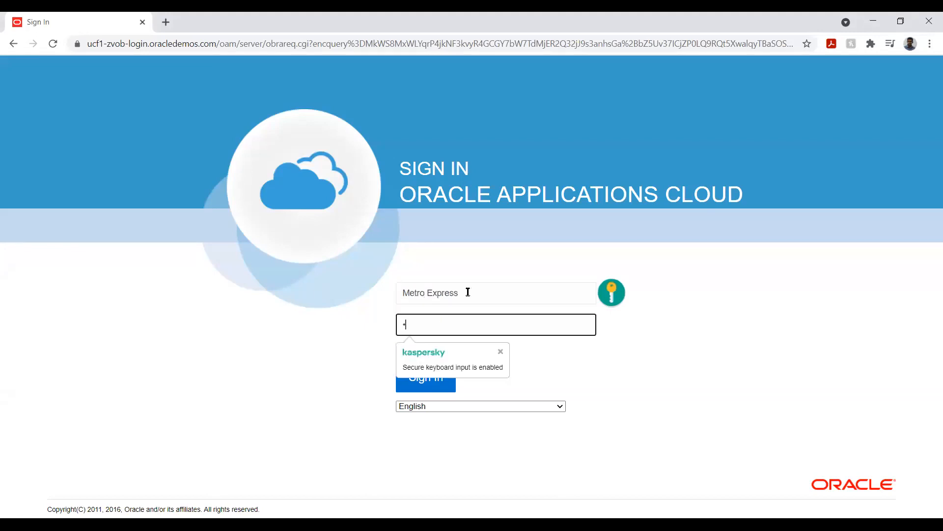
text(••••••)
click(436, 379)
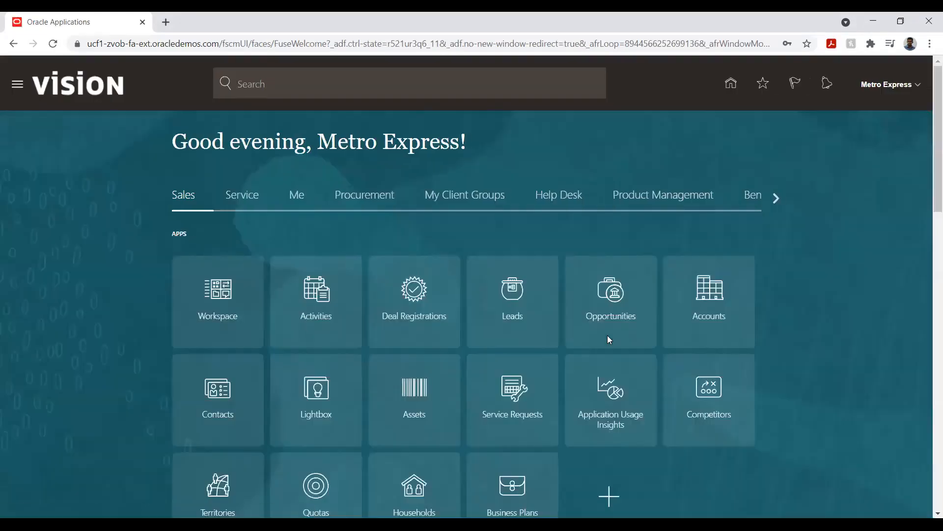
Step: Go to Setup and Maintenance, search the implementation projects for Metro, and open Metro Express Limited Implementation Project
click(921, 87)
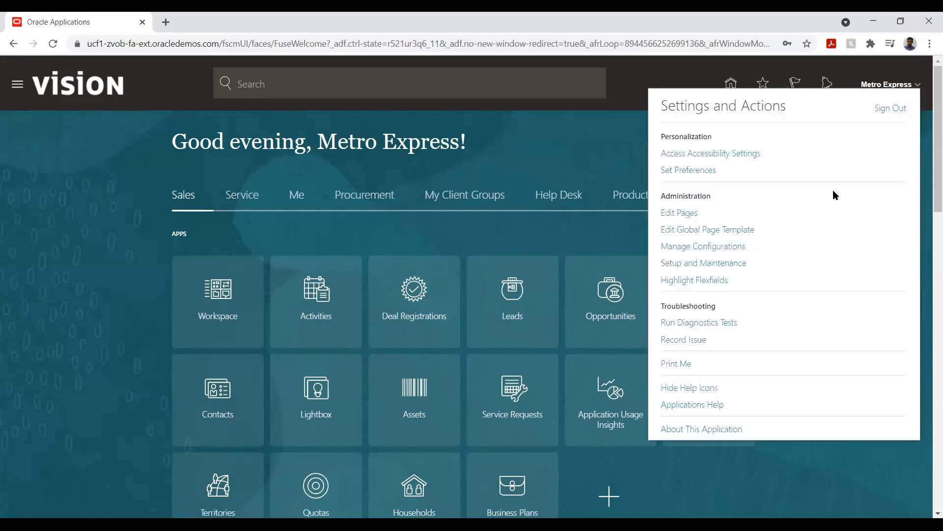
click(698, 265)
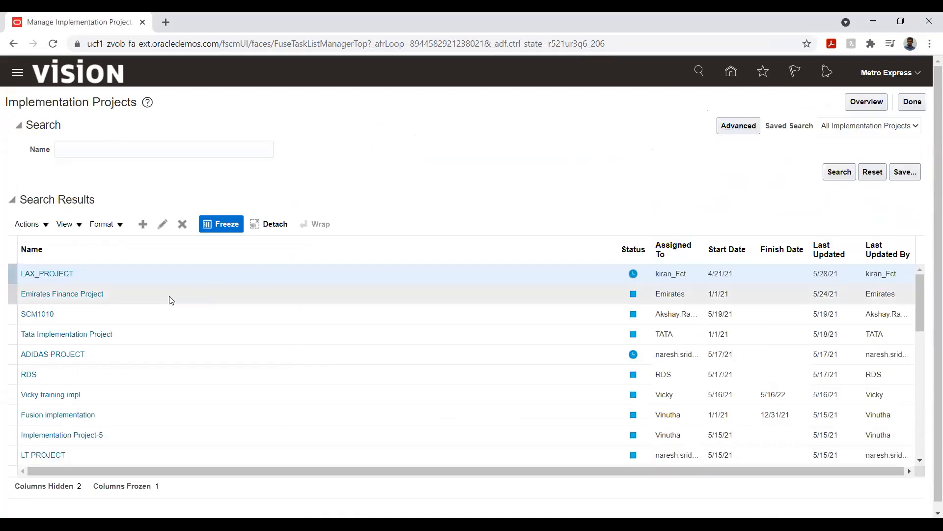
click(96, 148)
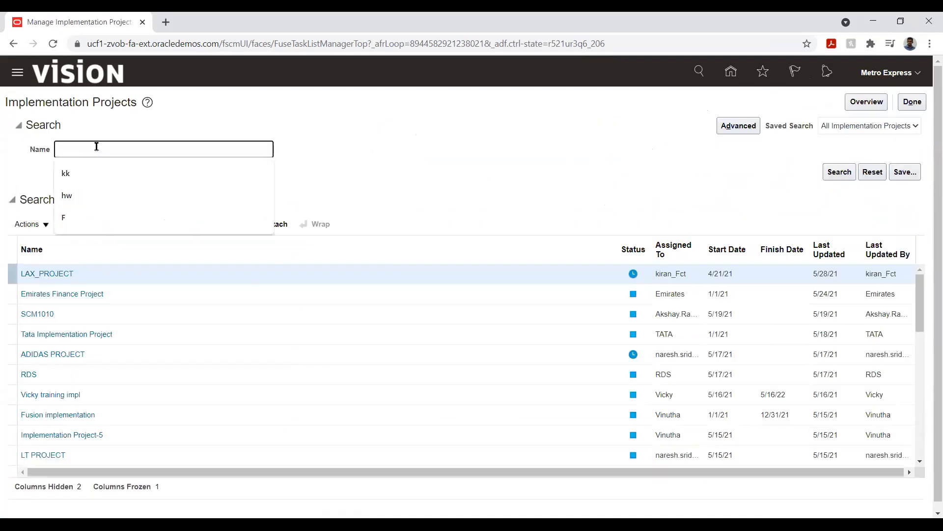
text(Metro)
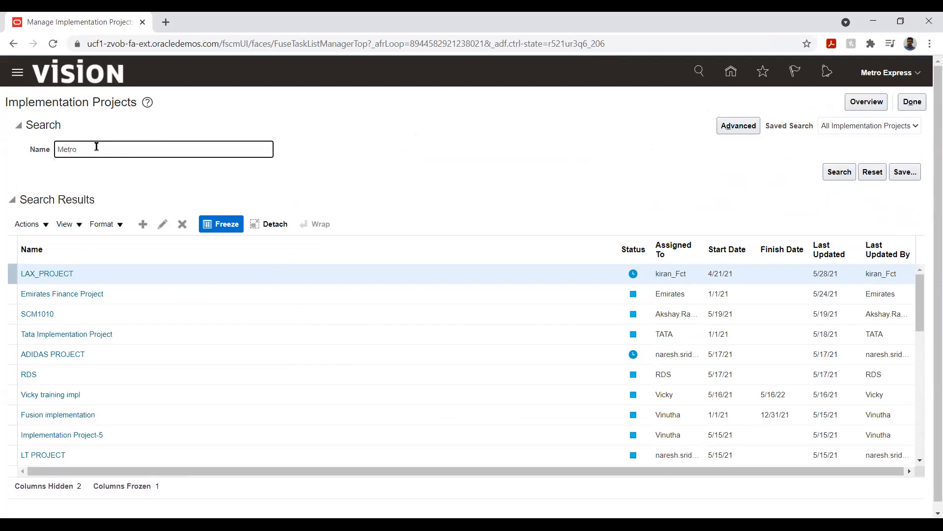
key(Return)
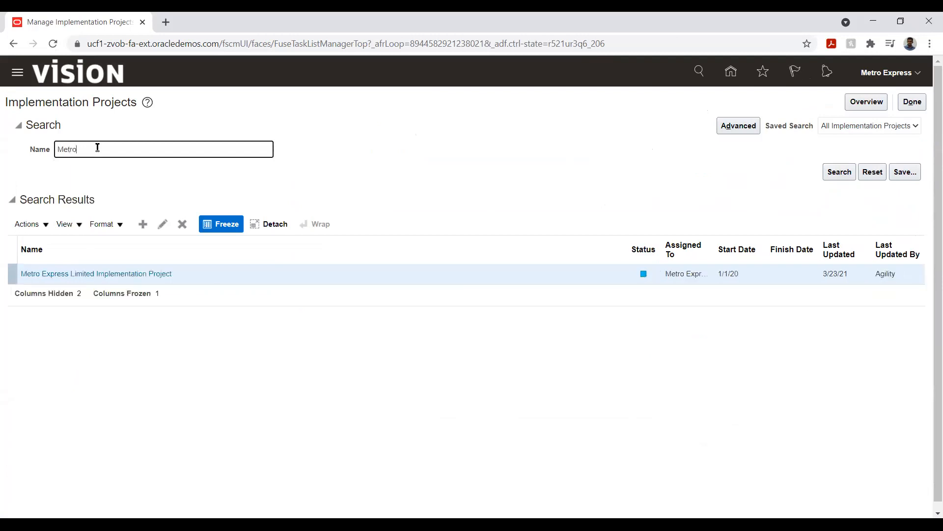
click(74, 274)
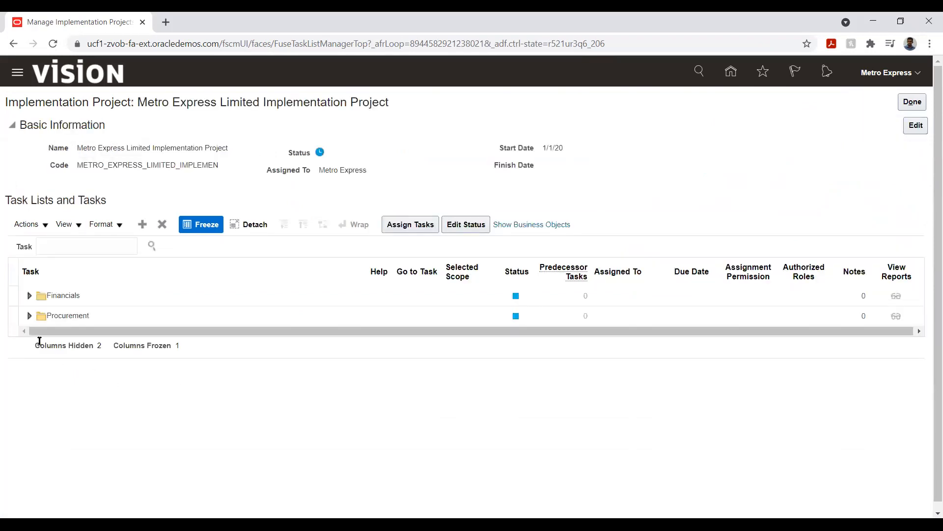
Step: Search the project's tasks for %tax% and expand Define Tax Configuration under the Financials common configuration
click(30, 296)
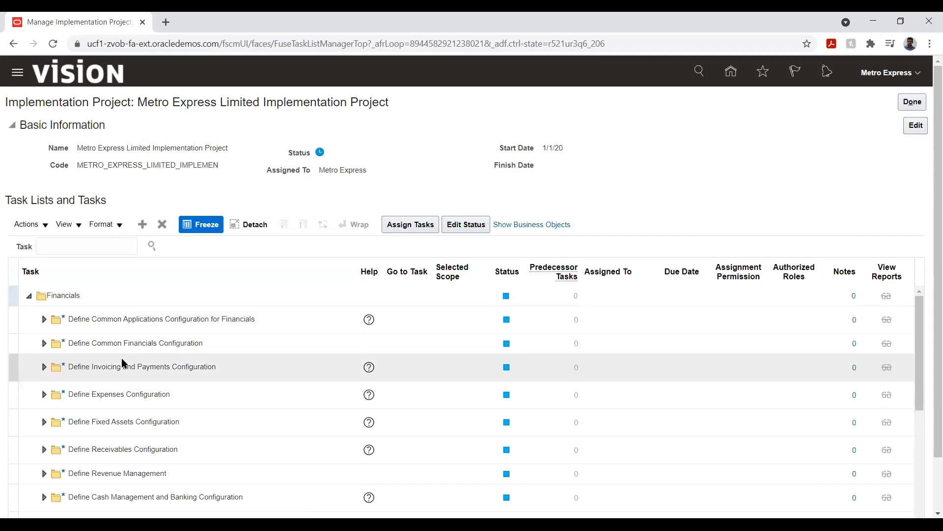
click(69, 247)
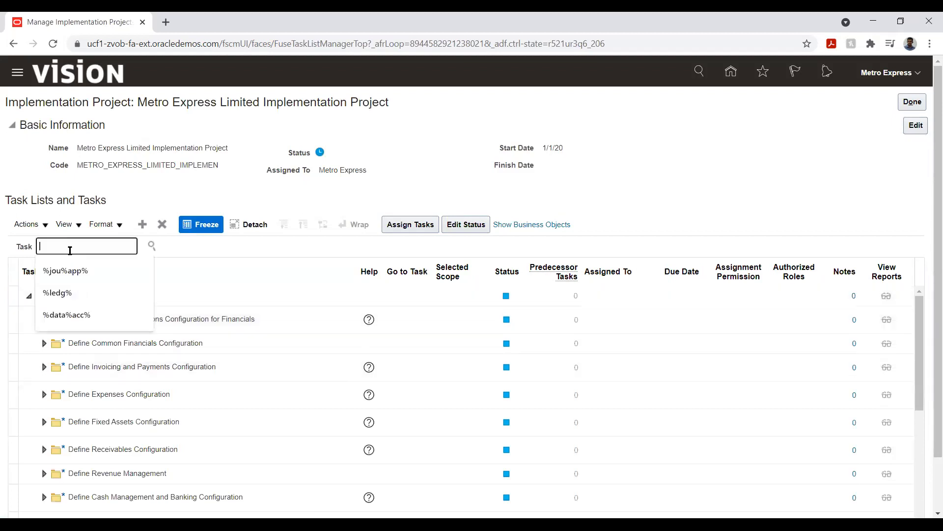
text(%tax%)
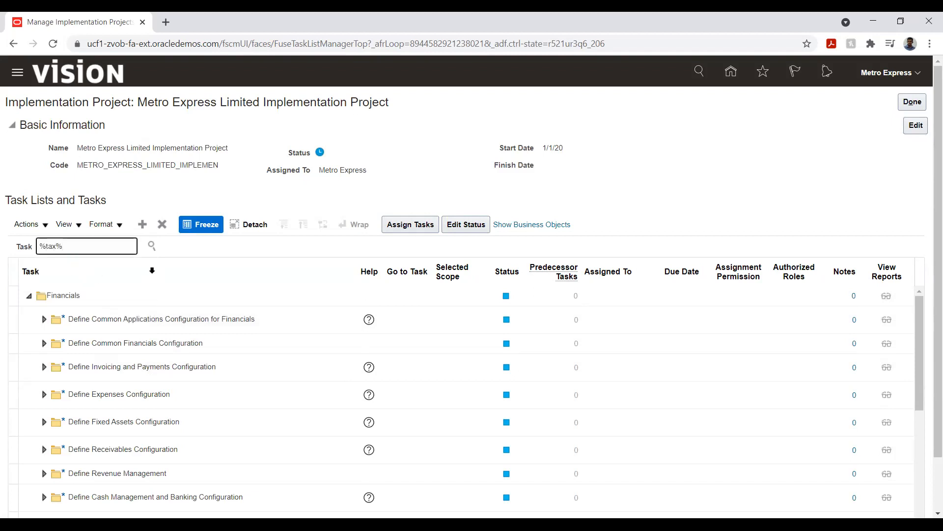
key(Return)
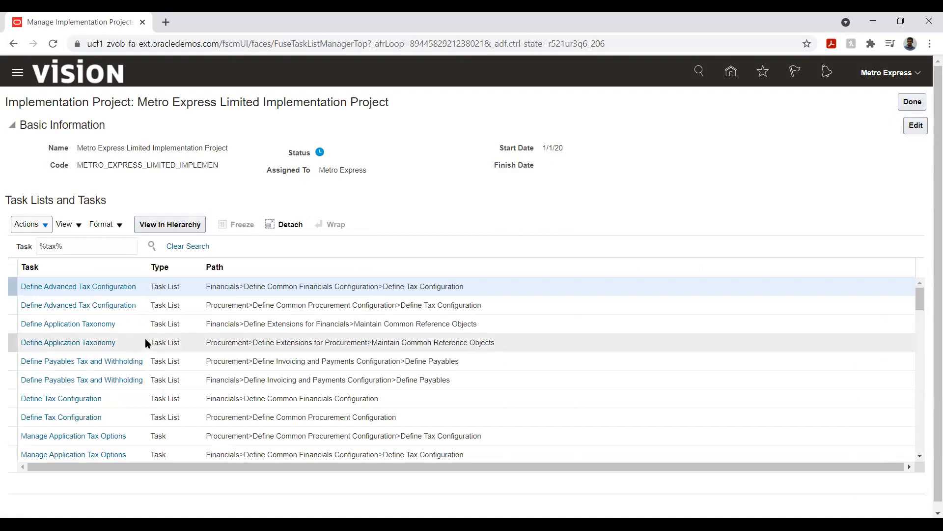
click(79, 399)
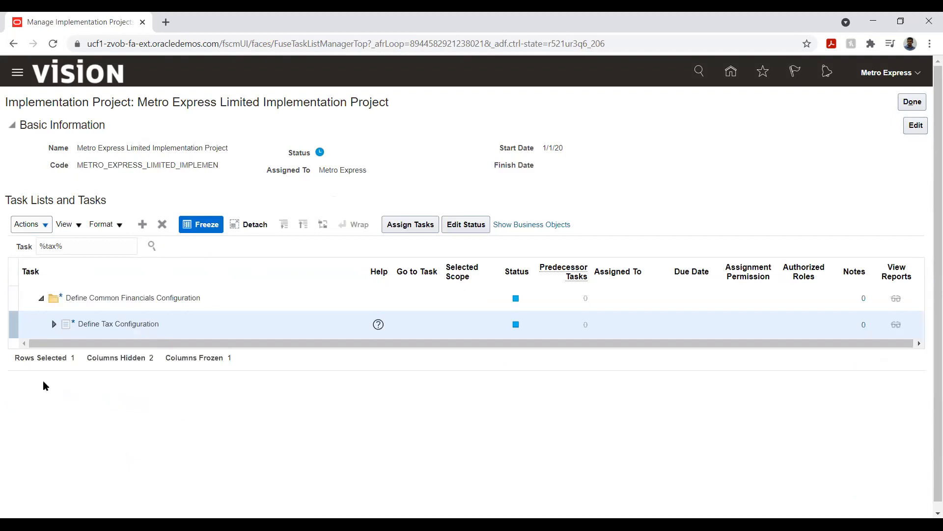
click(54, 323)
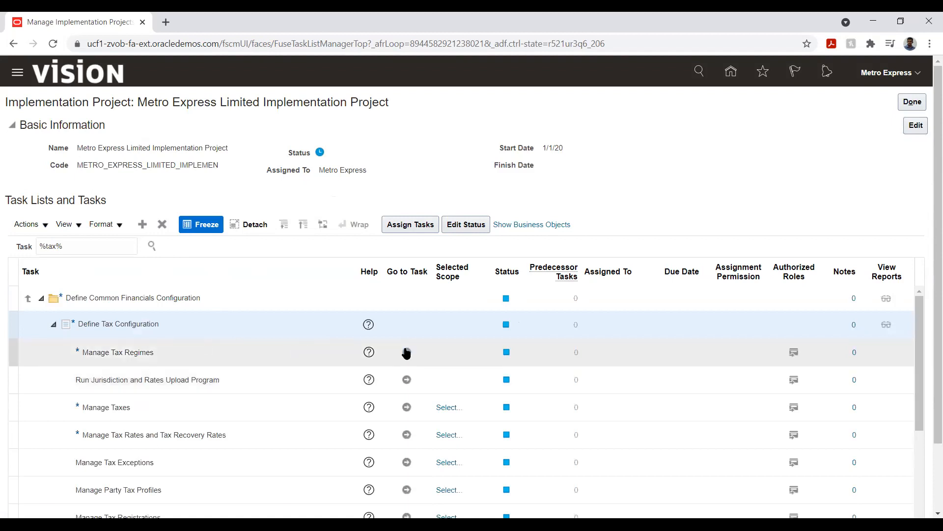
Step: Go to the Manage Tax Regimes task and start creating a transaction tax regime
click(407, 352)
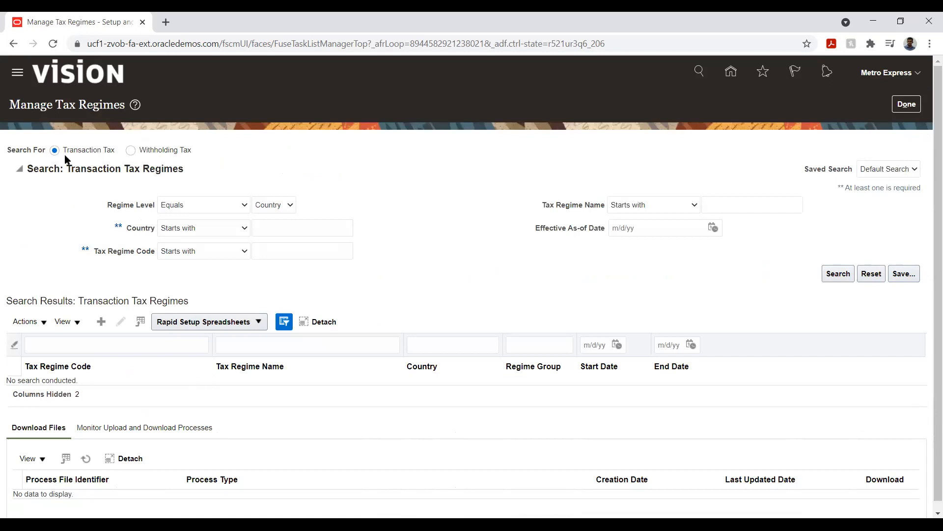
click(101, 322)
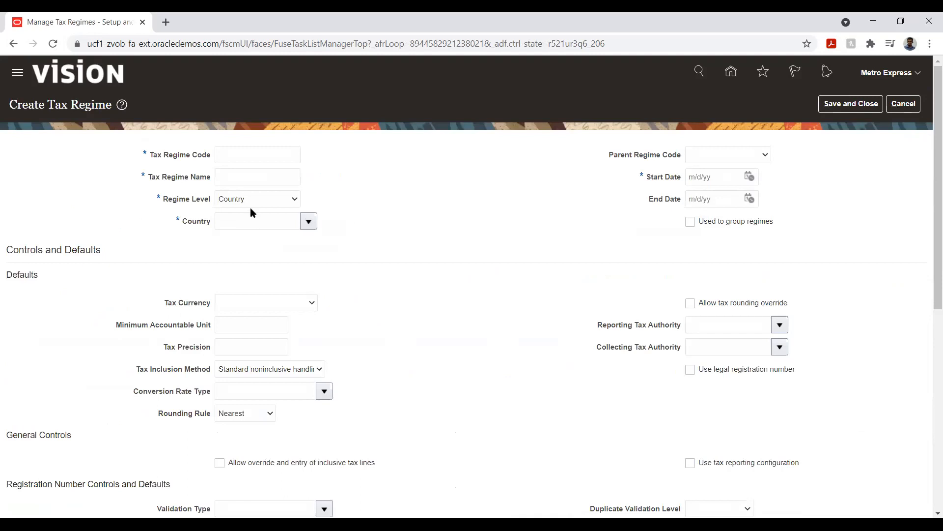
click(249, 156)
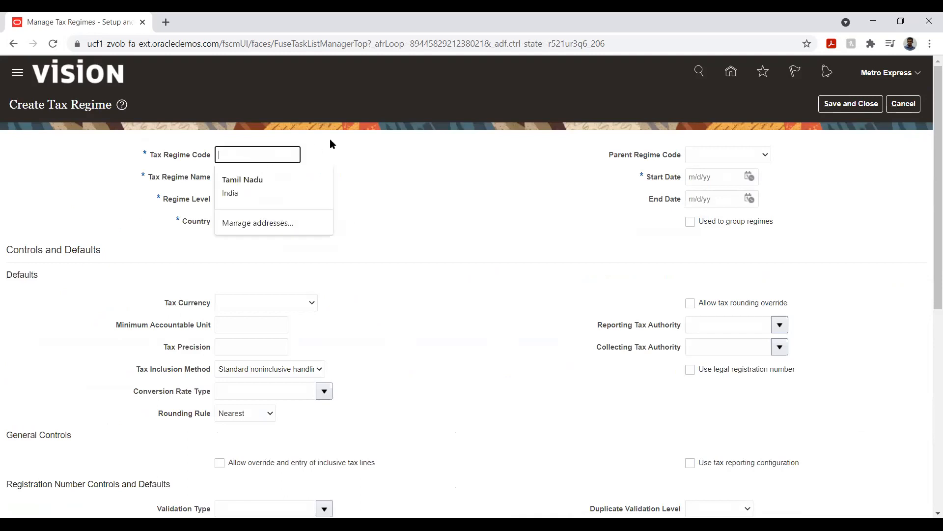
click(383, 186)
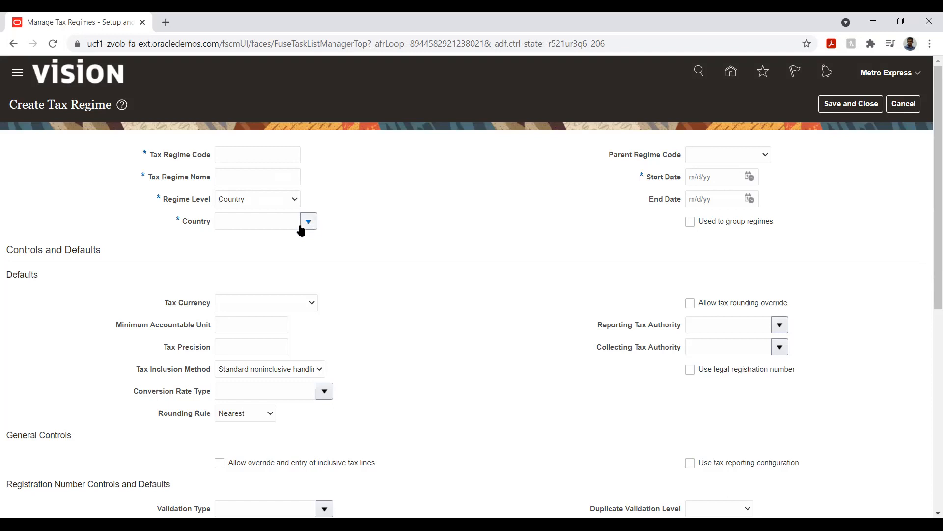
Step: Enter KWT as both the tax regime code and the tax regime name
click(230, 153)
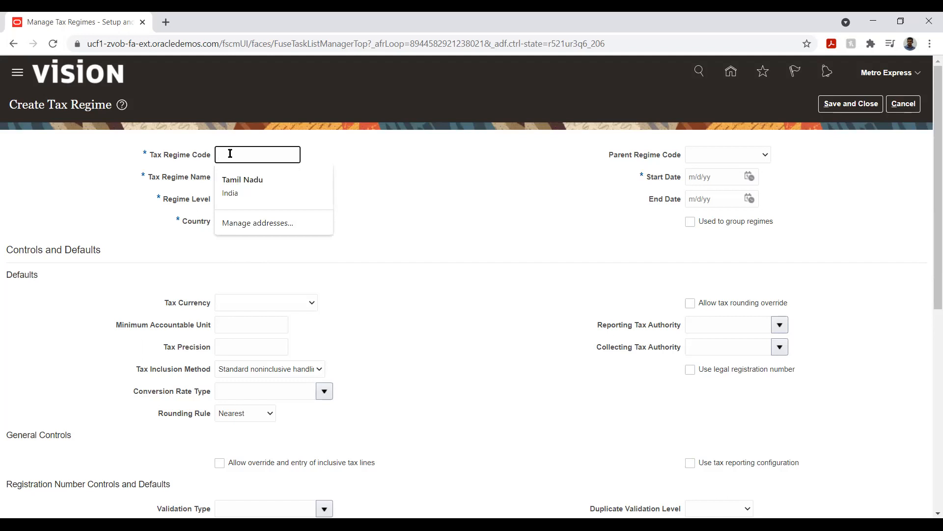
text(Kuwait)
key(BackSpace)
key(BackSpace)
key(BackSpace)
key(BackSpace)
key(BackSpace)
text(W)
key(BackSpace)
text(WT)
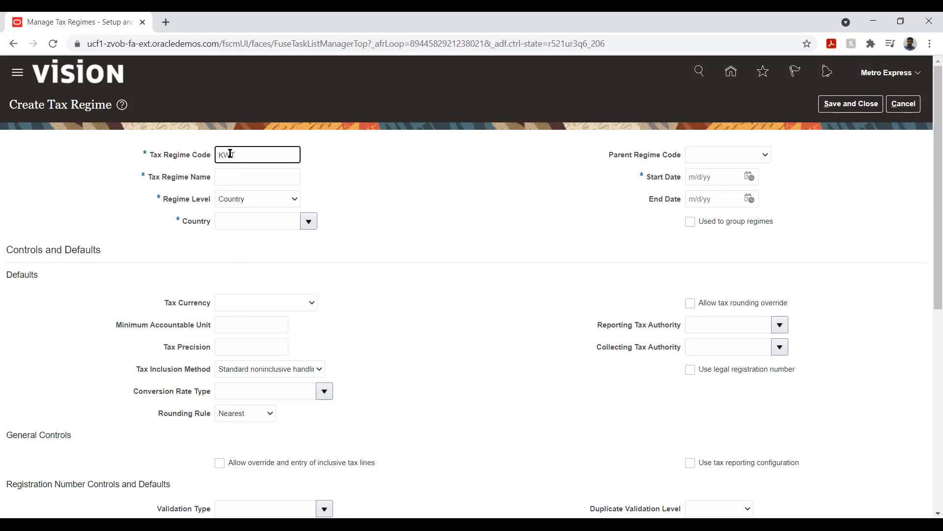
double_click(229, 156)
key(ctrl+c)
click(235, 175)
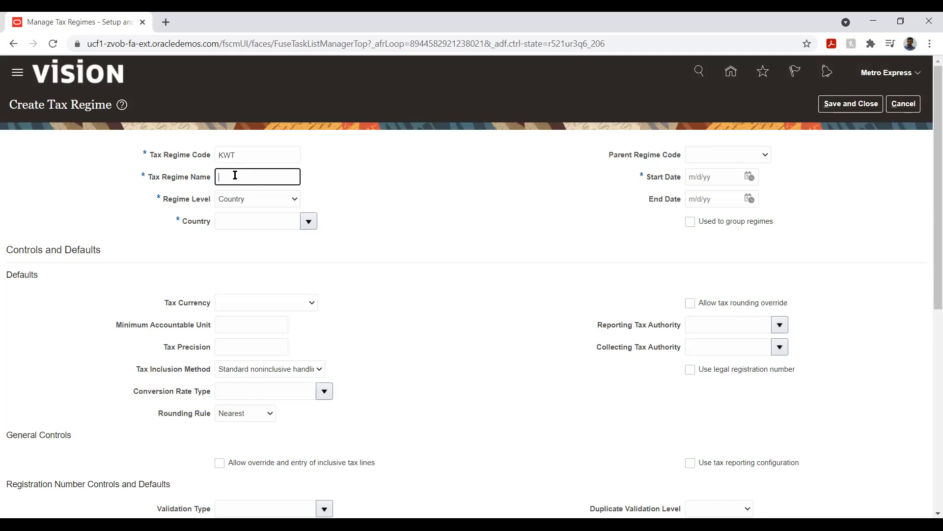
key(ctrl+v)
Step: Look up country code KW and set the regime's country to Kuwait
click(308, 221)
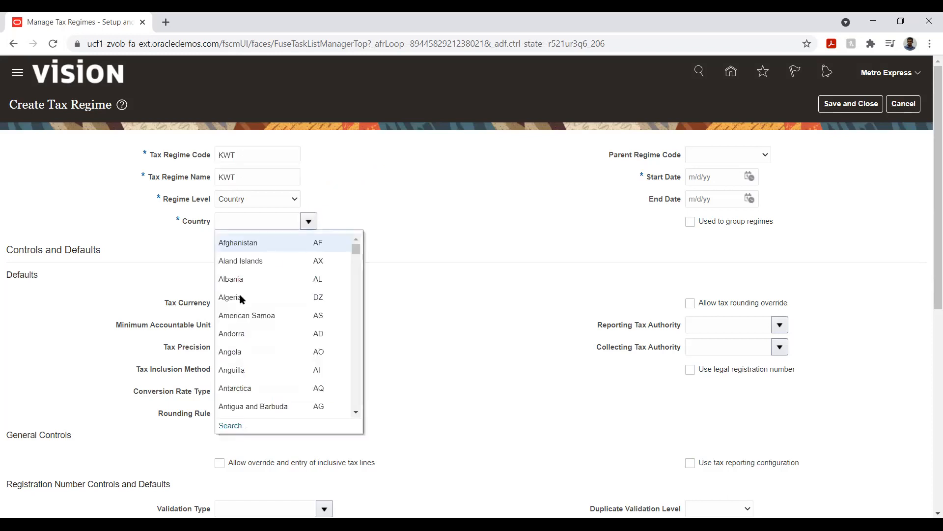
click(224, 425)
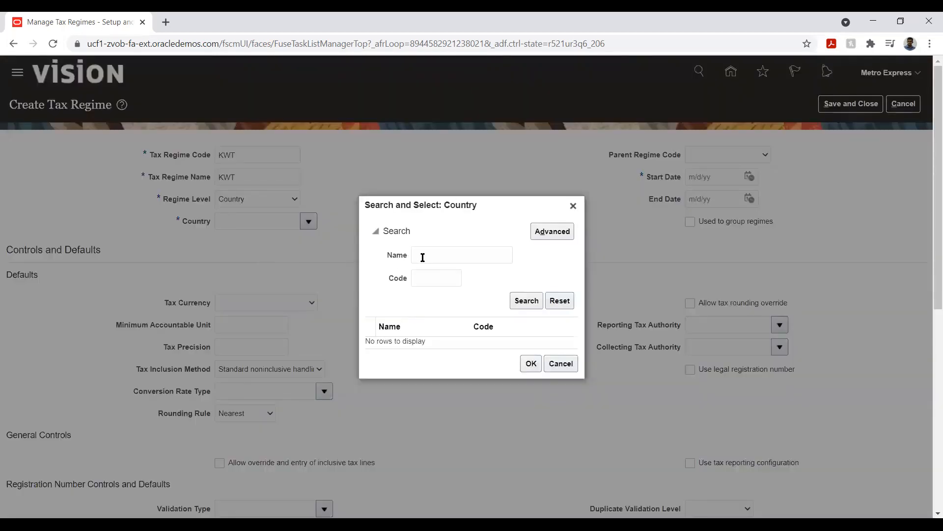
click(426, 258)
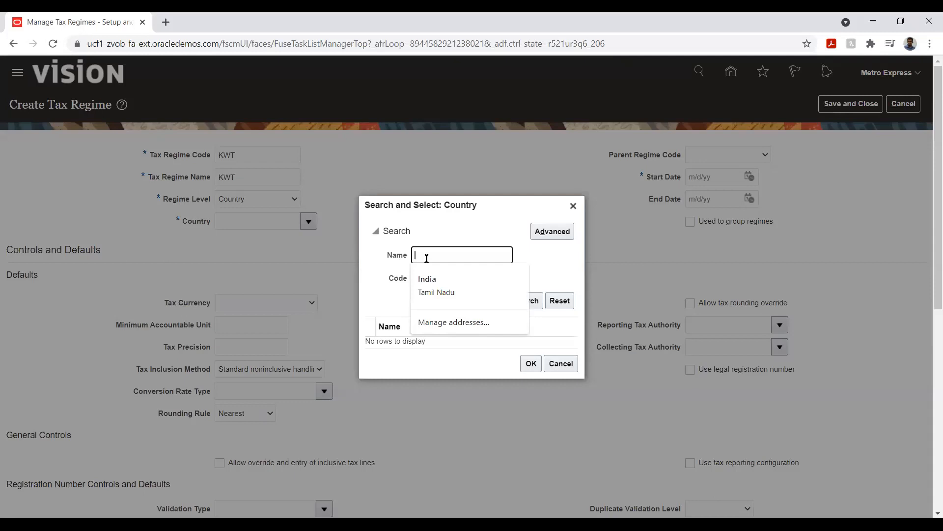
click(549, 266)
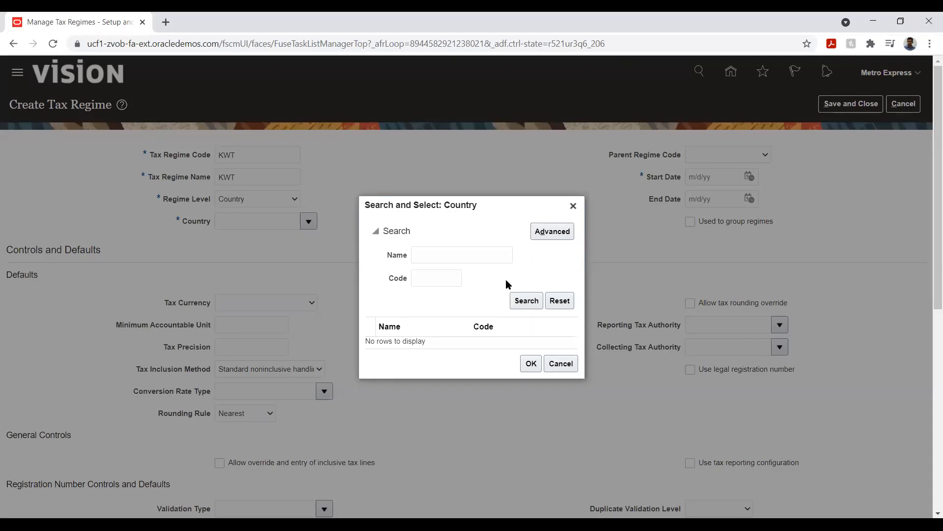
text(KW)
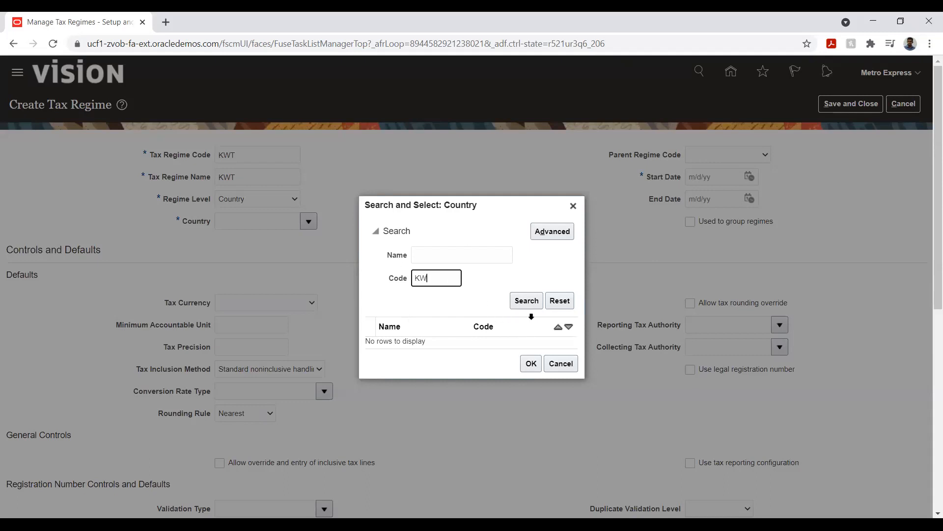
click(530, 301)
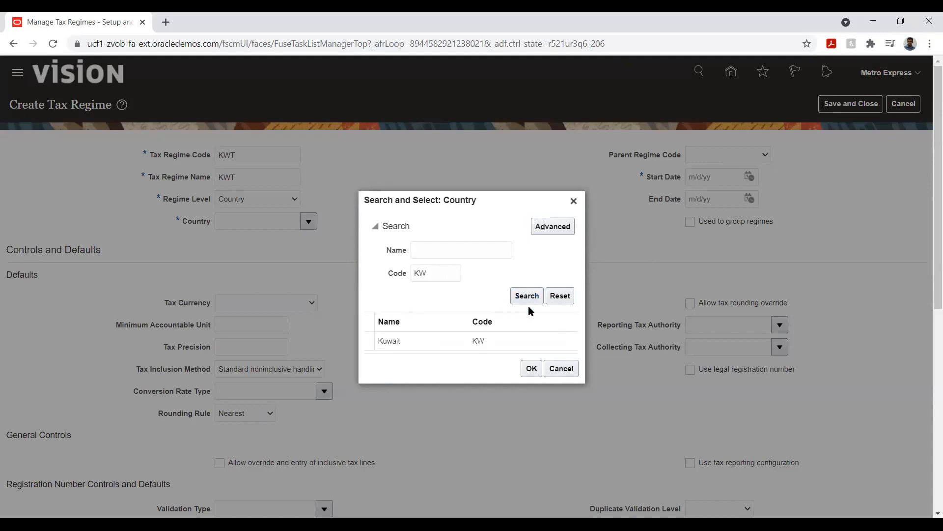
click(429, 341)
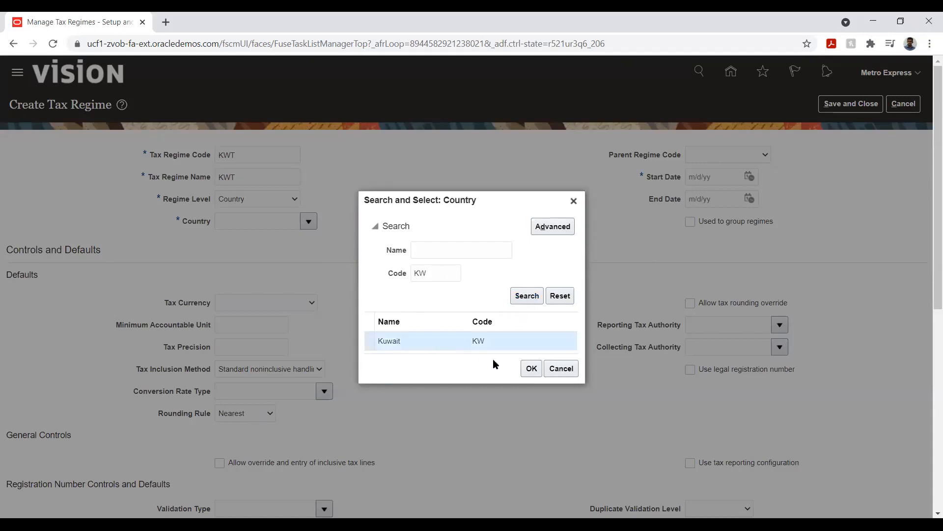
click(531, 368)
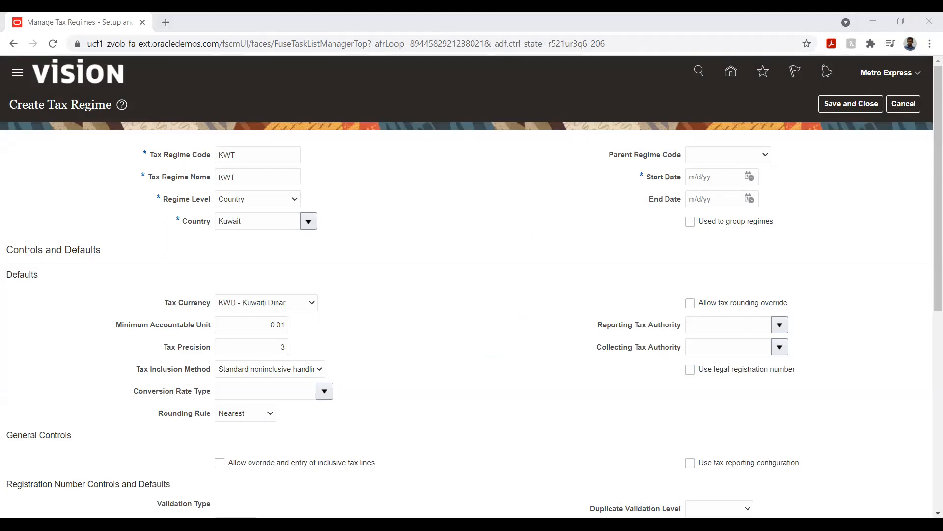
Step: Set the regime's start date to 6/1/21 and review its default tax currency, precision and rounding settings
click(864, 30)
click(426, 278)
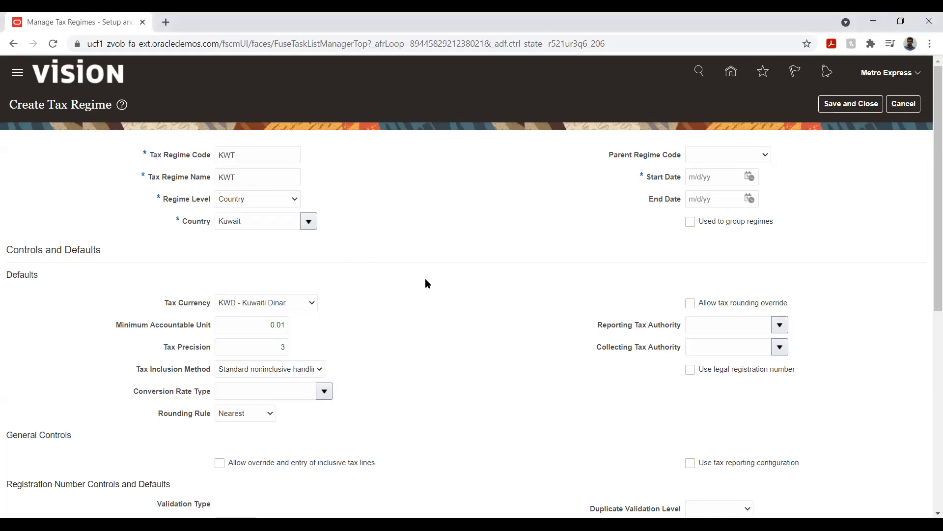
click(749, 177)
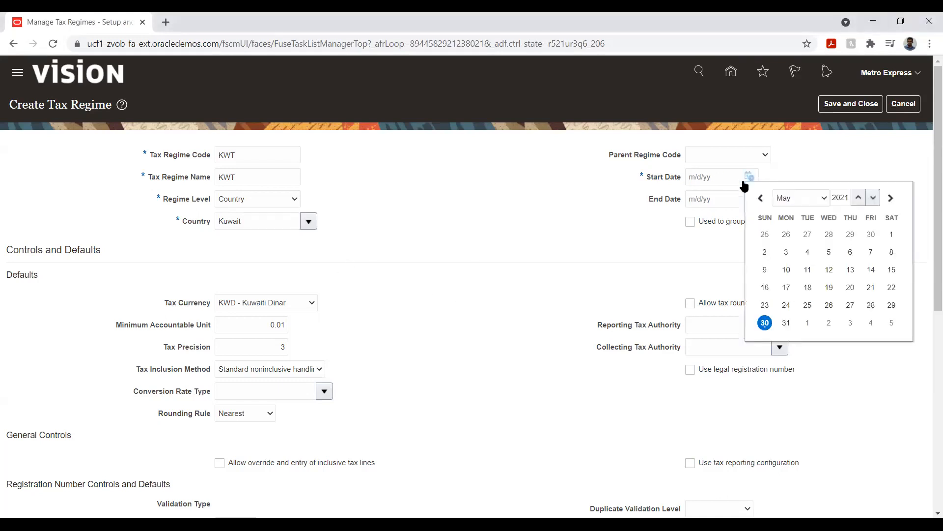
click(807, 323)
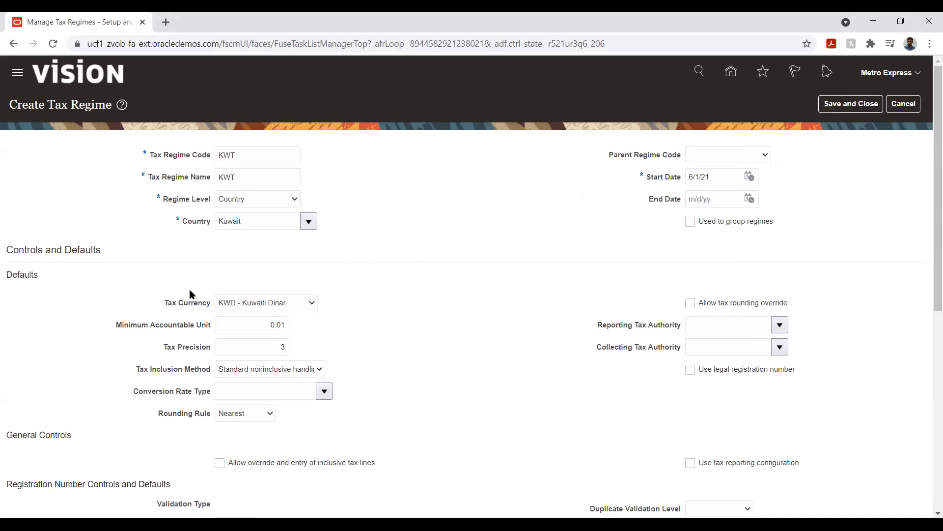
scroll(190, 290, down, 1)
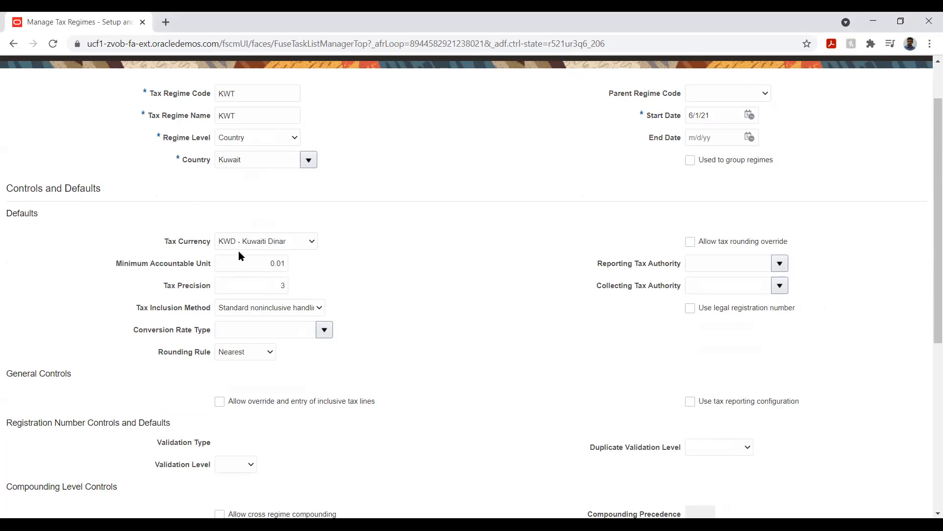
scroll(238, 254, down, 1)
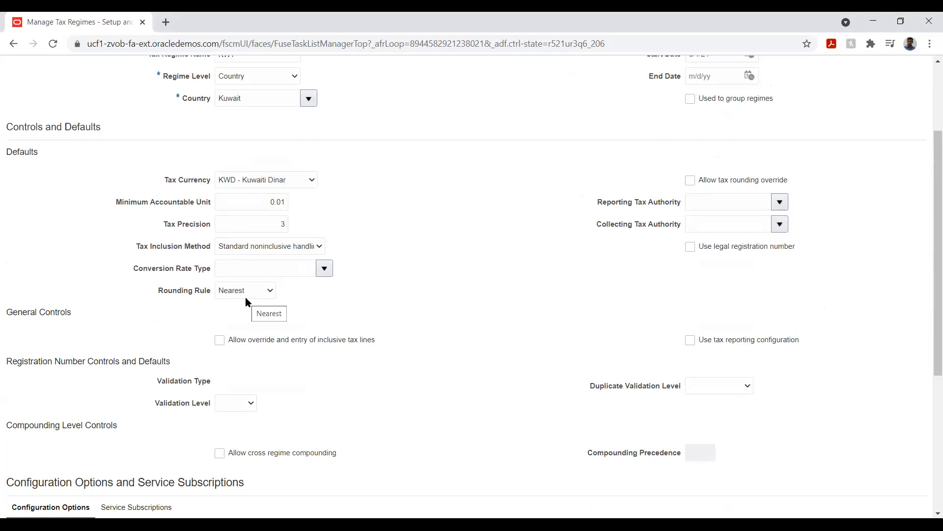
Step: Set the tax regime's default conversion rate type to Corporate
click(324, 269)
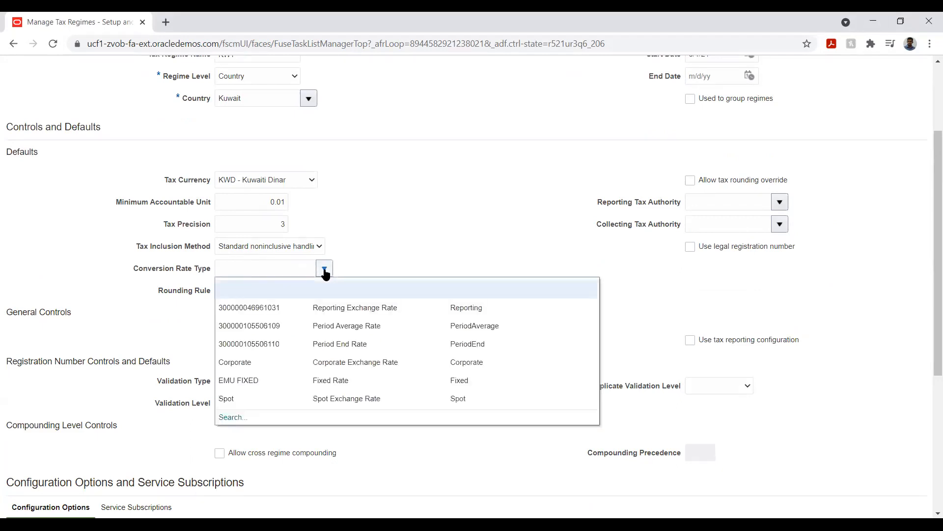
click(242, 363)
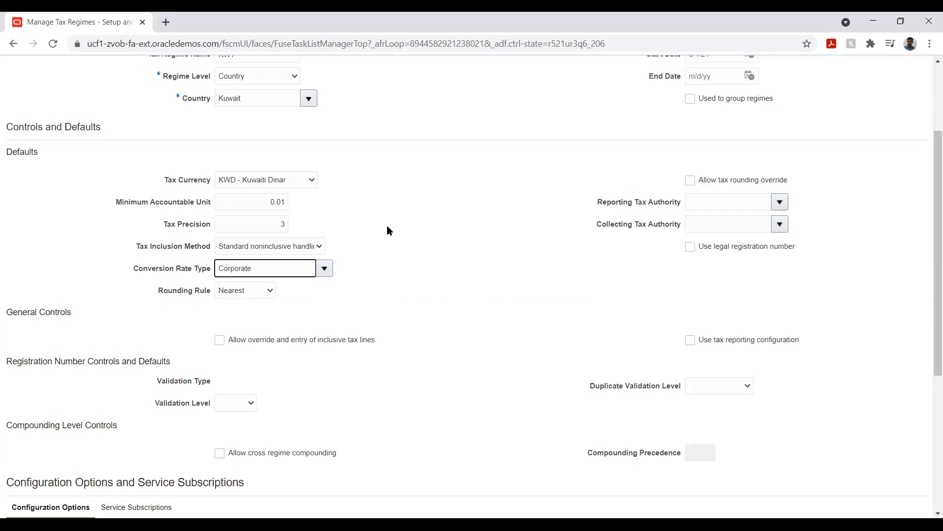
scroll(386, 230, down, 1)
click(394, 181)
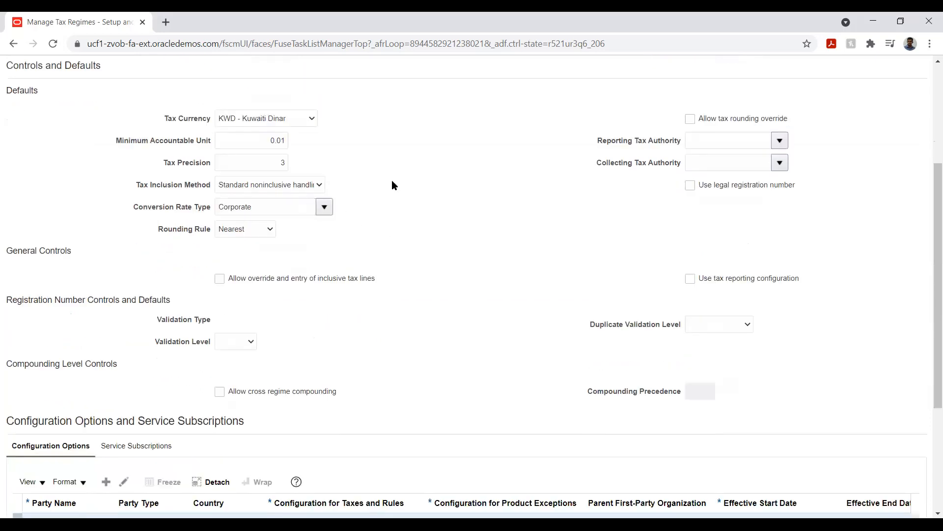
Step: Review the available options for the tax inclusion method and the rounding rule without changing either default
click(307, 186)
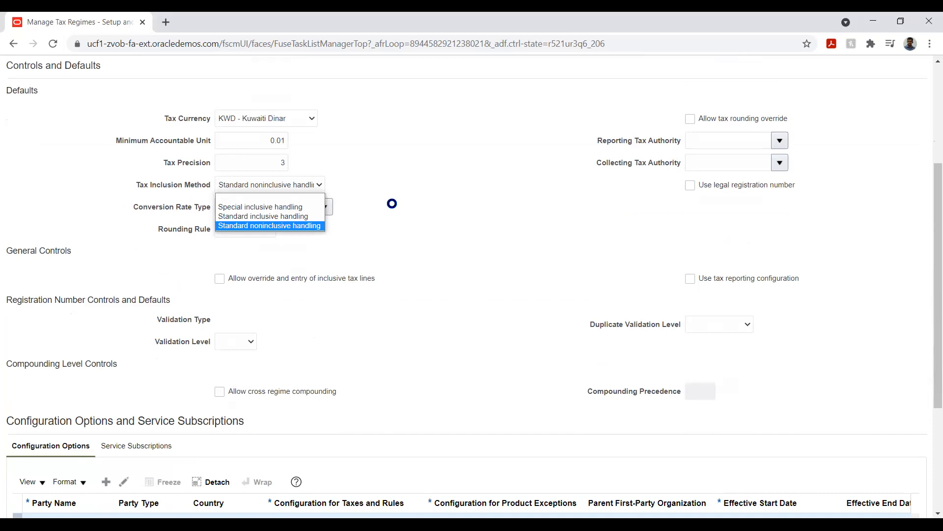
click(403, 205)
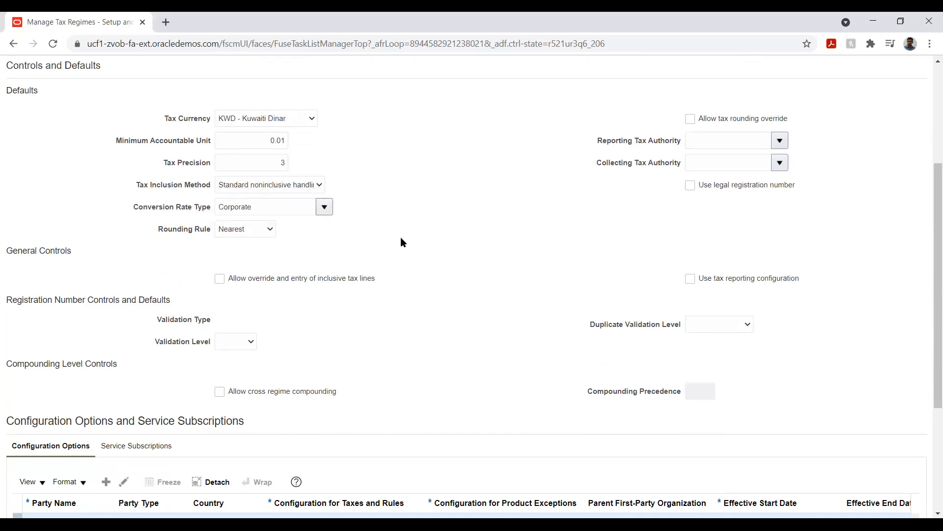
click(237, 233)
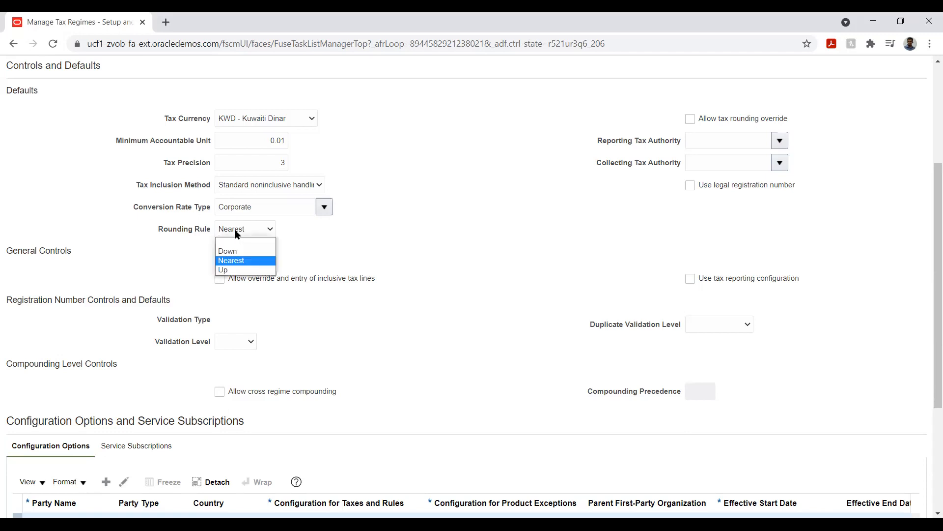
click(313, 234)
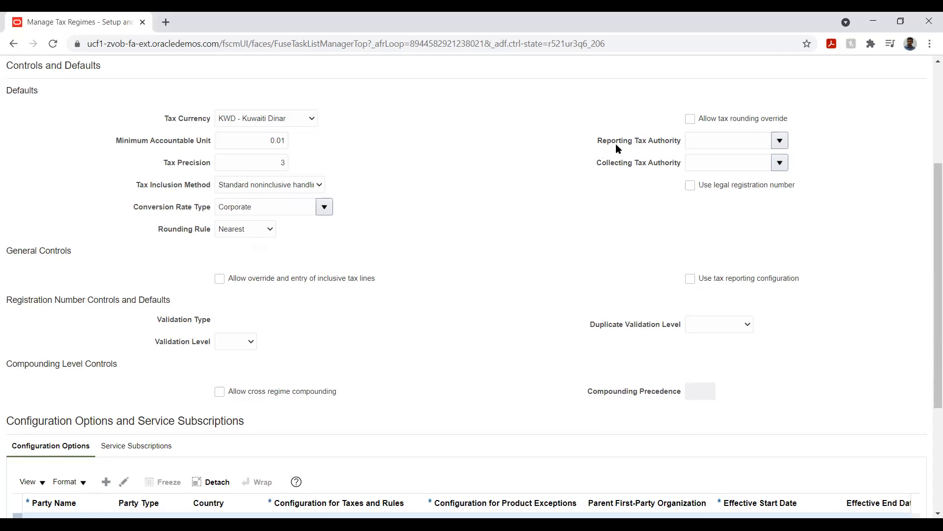
Step: Look through the available reporting tax authorities for the regime without choosing one
click(780, 140)
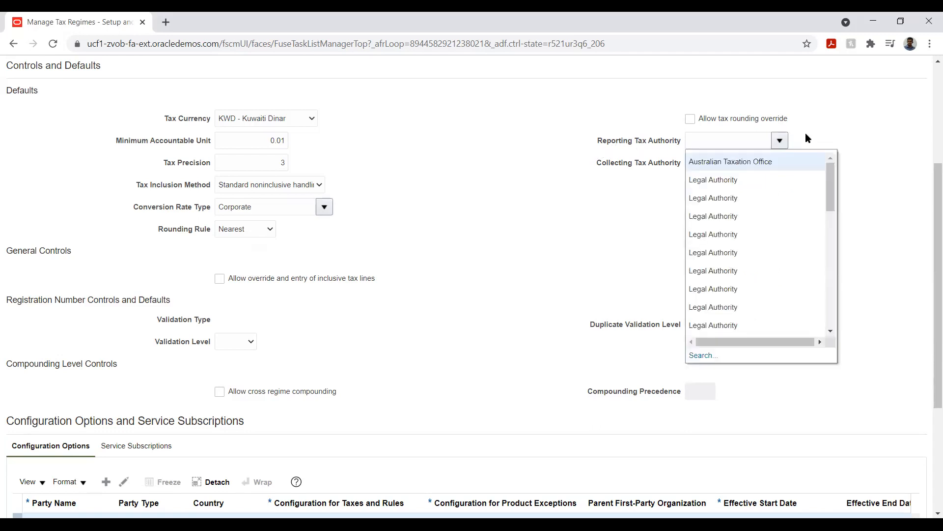
scroll(781, 221, down, 1)
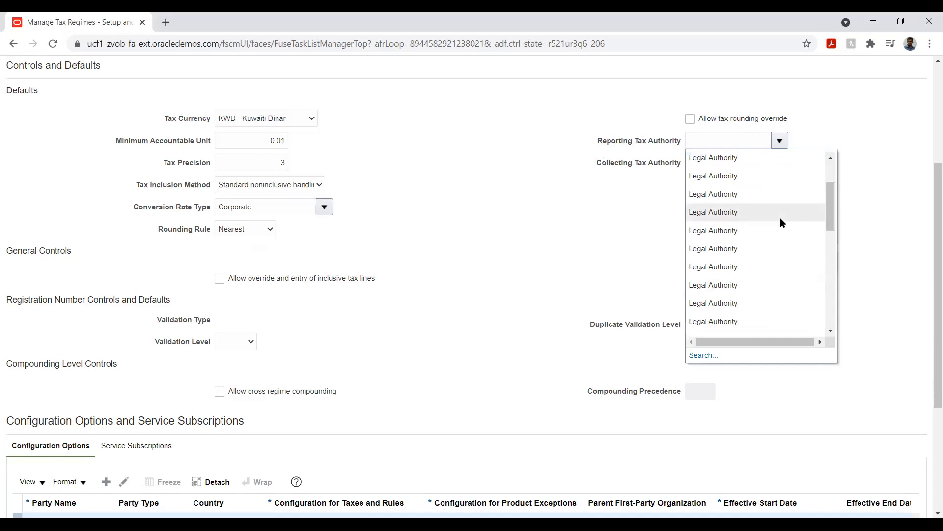
scroll(780, 218, down, 3)
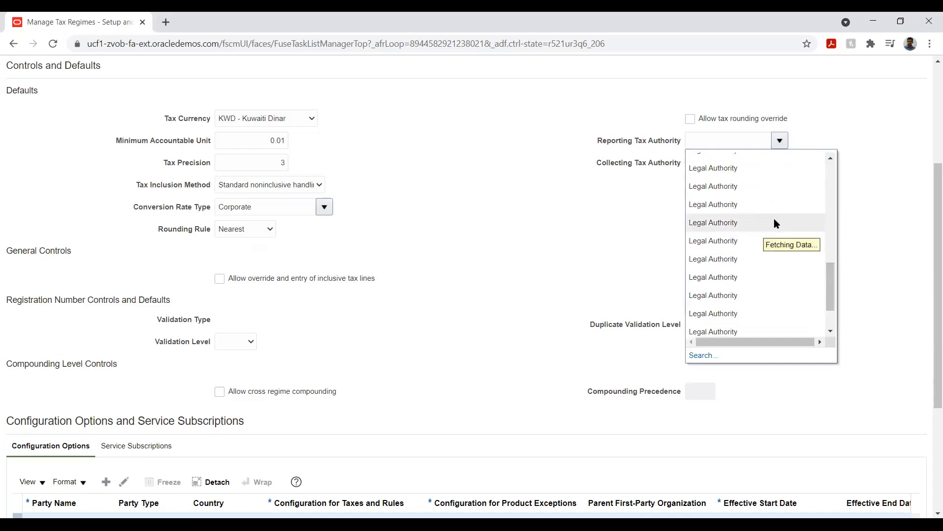
scroll(764, 215, up, 5)
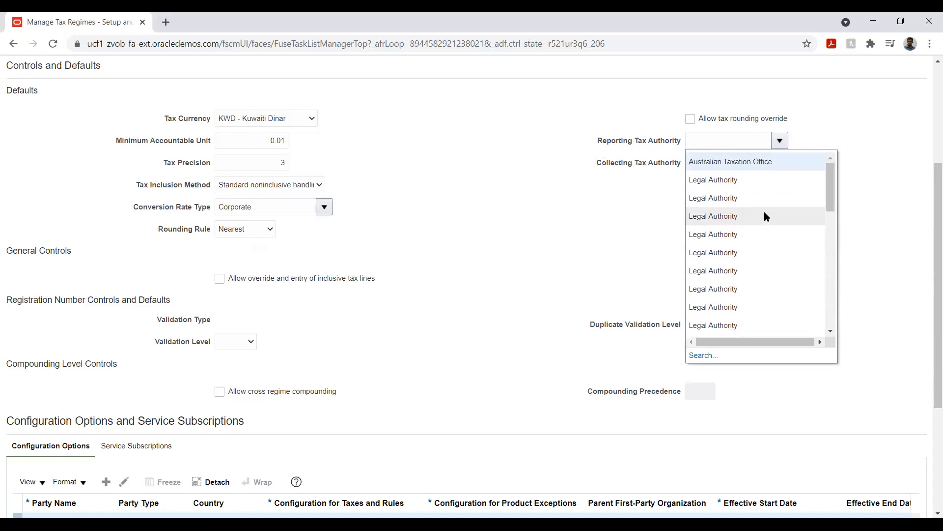
scroll(852, 237, up, 4)
scroll(929, 283, down, 4)
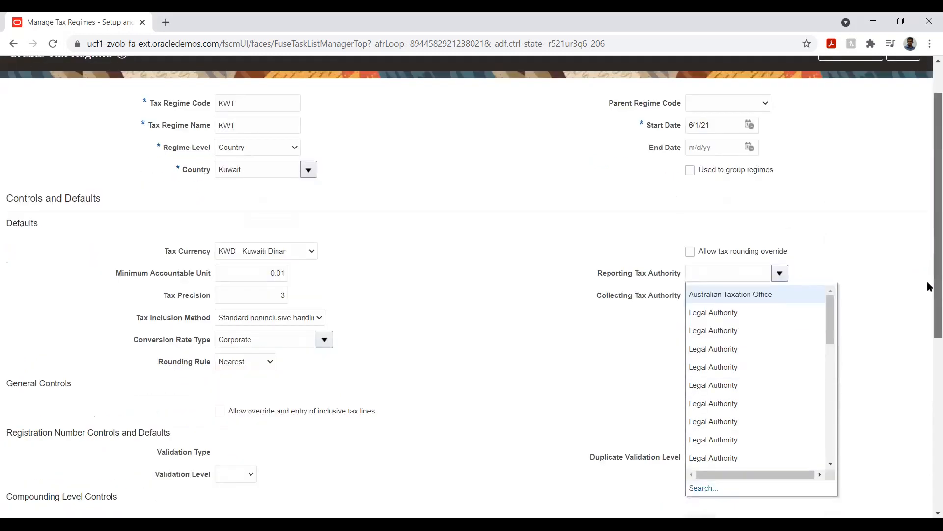
click(569, 235)
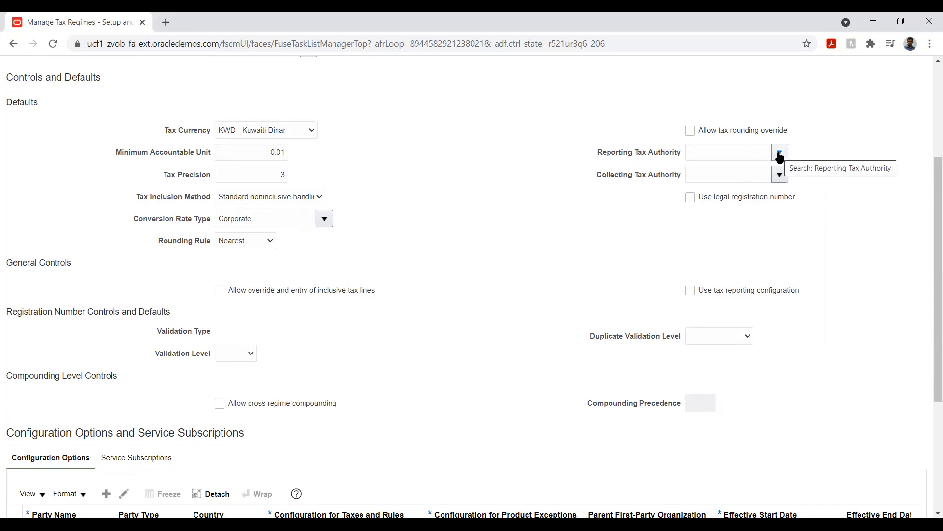
Step: Review the regime's controls and defaults, including the duplicate validation level options for registration numbers
scroll(432, 218, up, 4)
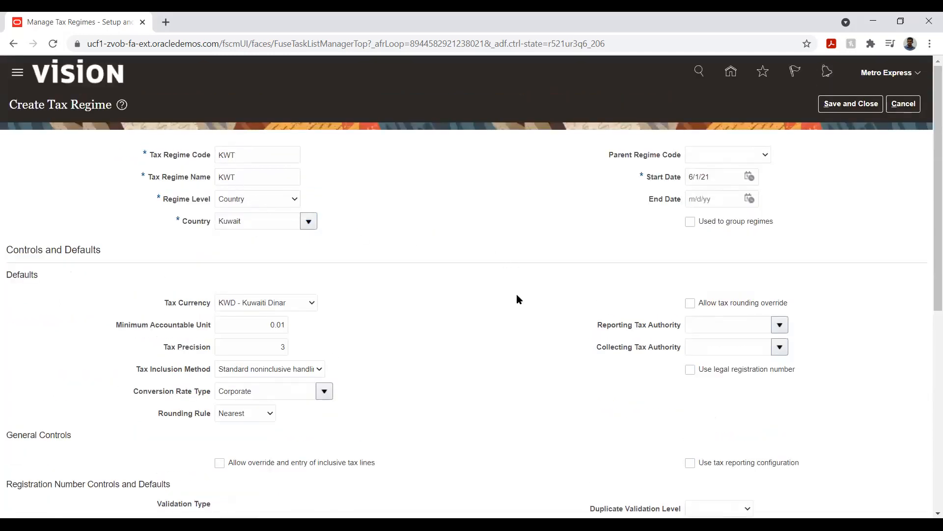
scroll(516, 294, down, 3)
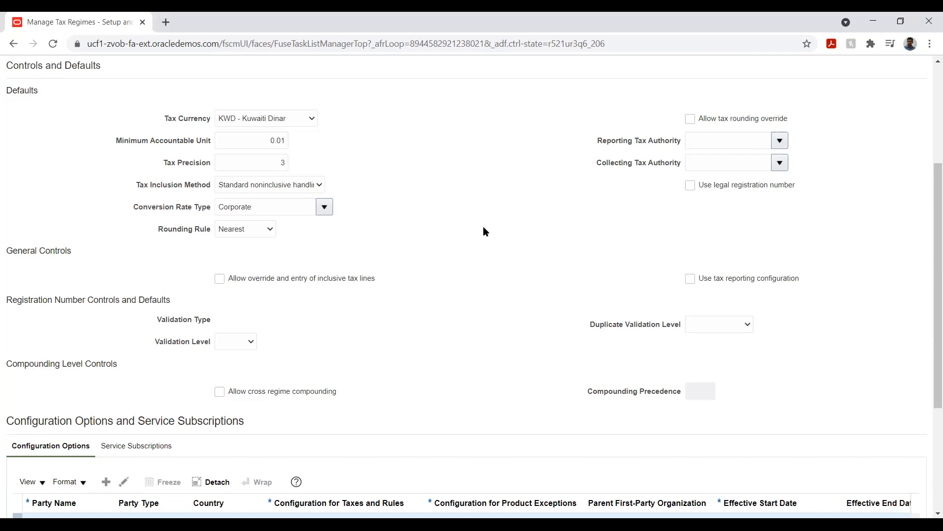
scroll(480, 275, down, 3)
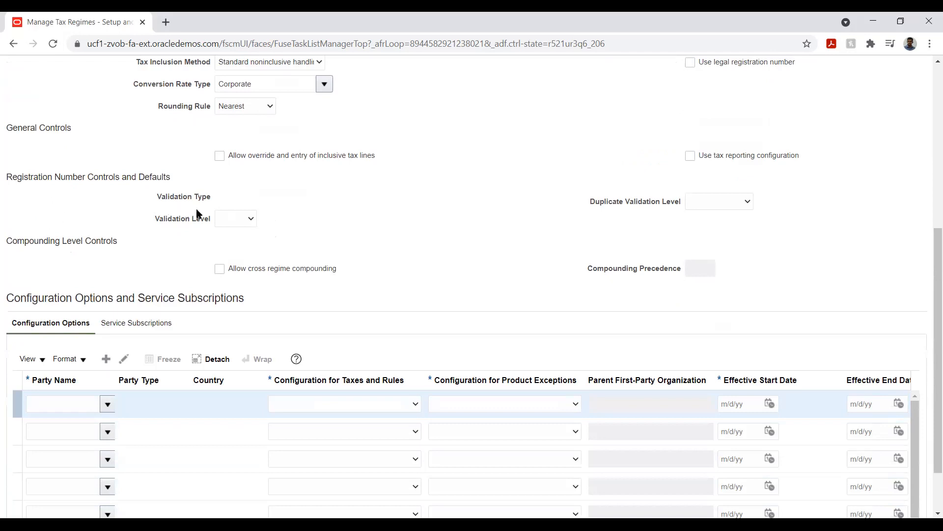
click(713, 202)
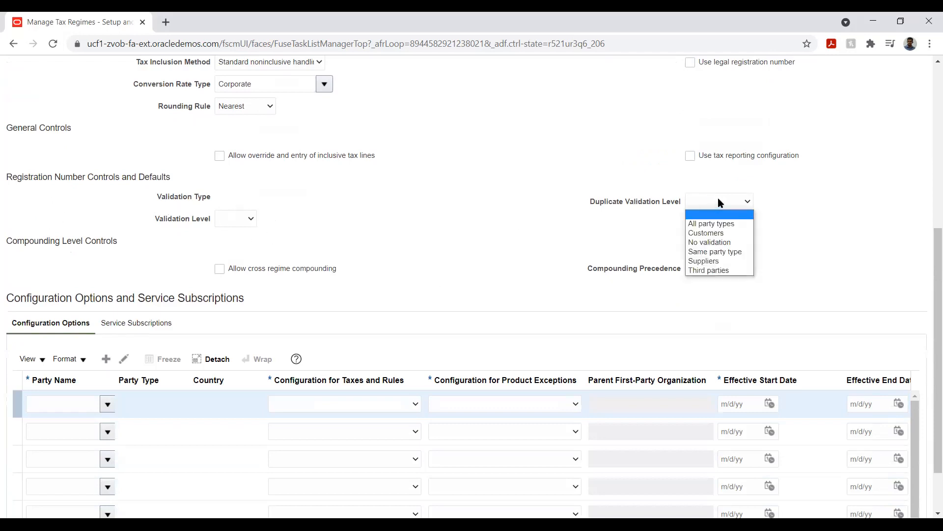
click(818, 227)
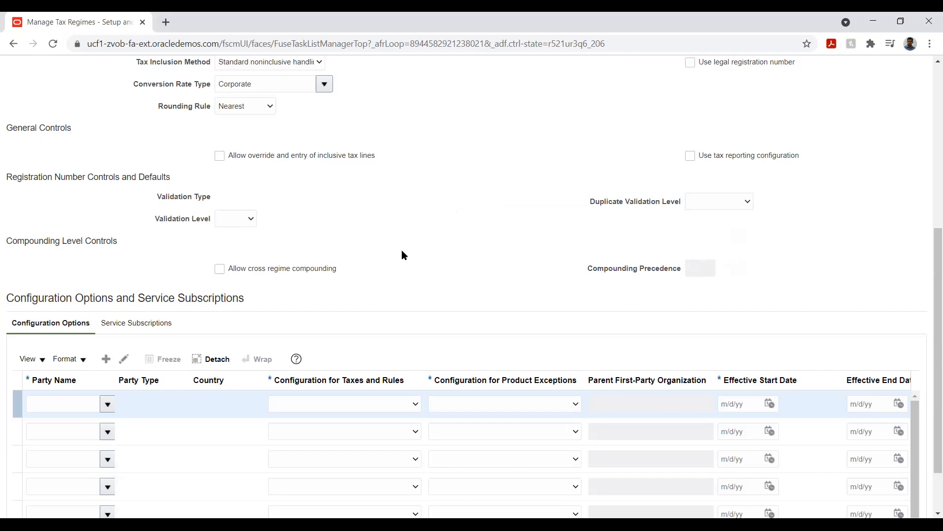
Step: Examine the parties available in the regime's configuration options, and view the service subscriptions before returning to the configuration options
scroll(172, 257, down, 3)
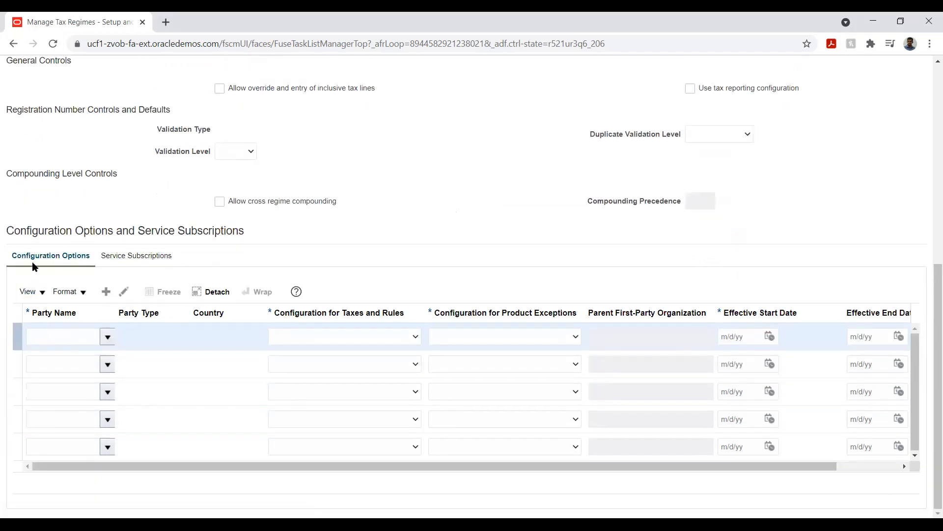
click(108, 337)
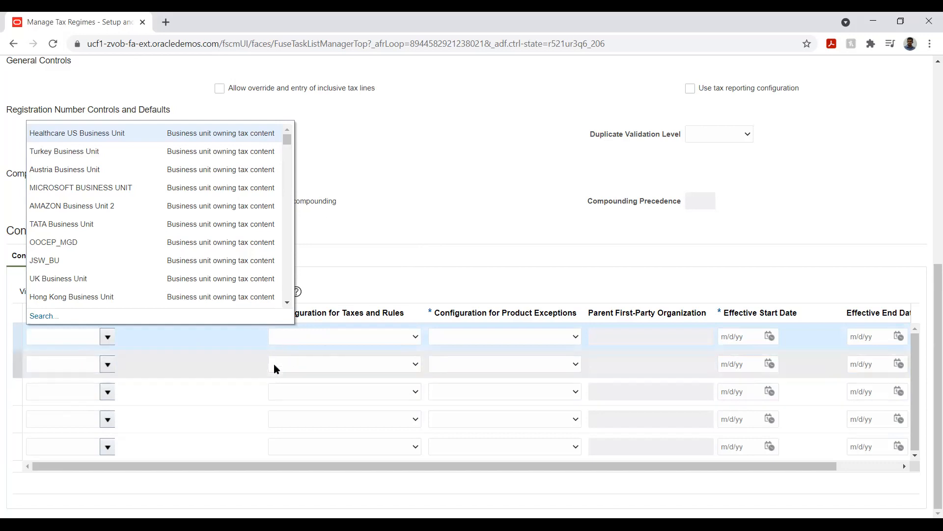
click(451, 215)
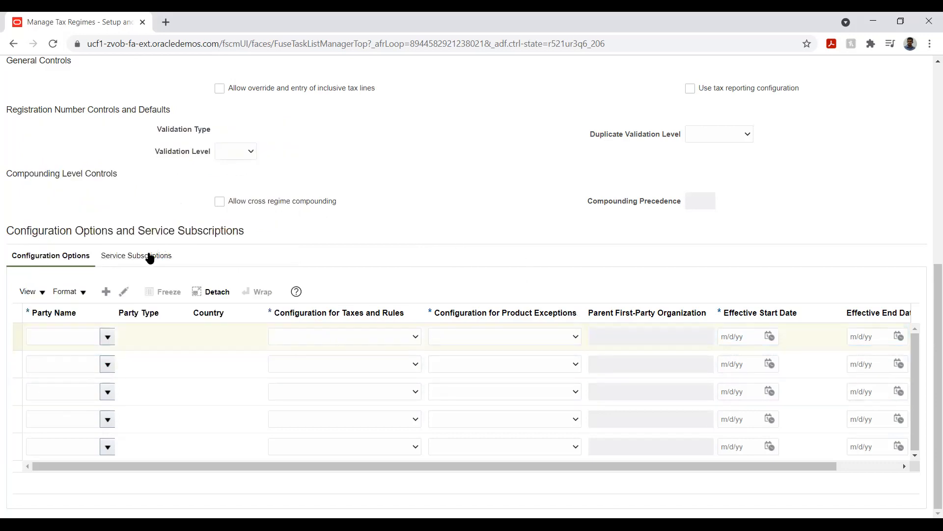
click(132, 256)
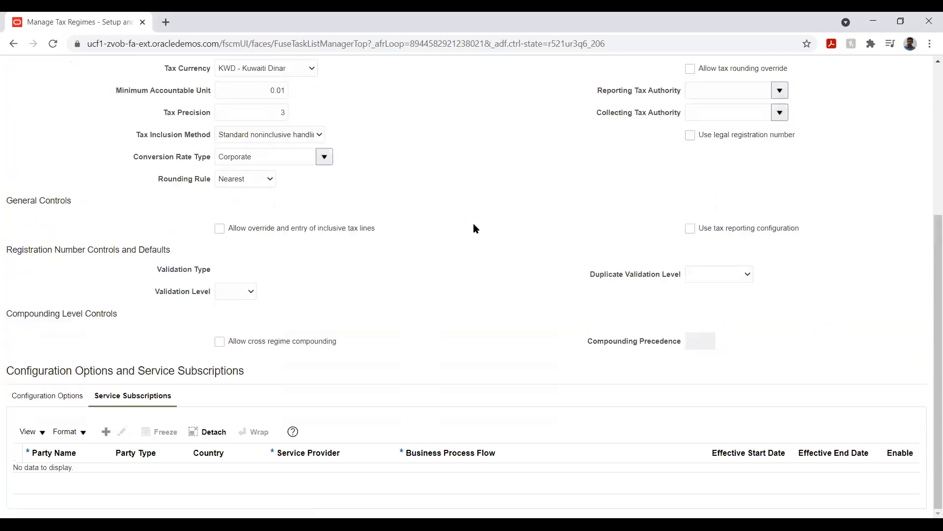
click(63, 399)
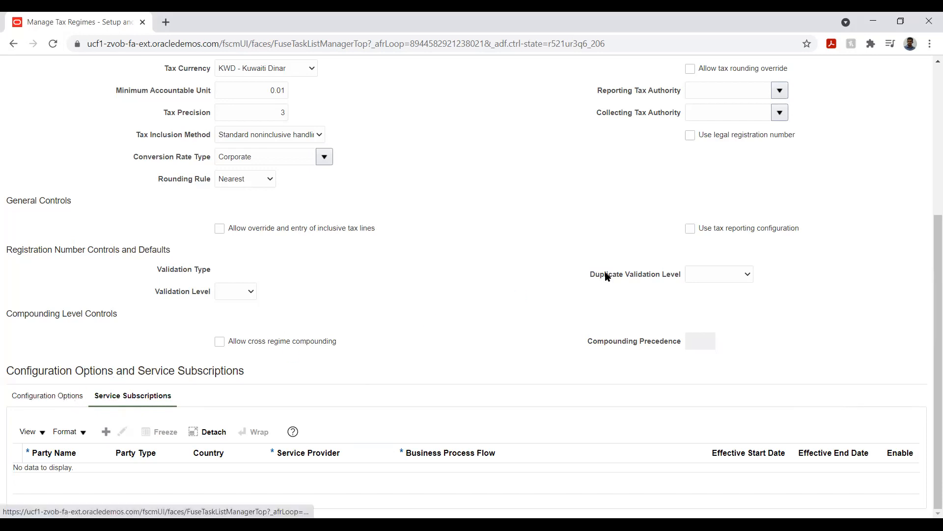
scroll(447, 258, down, 3)
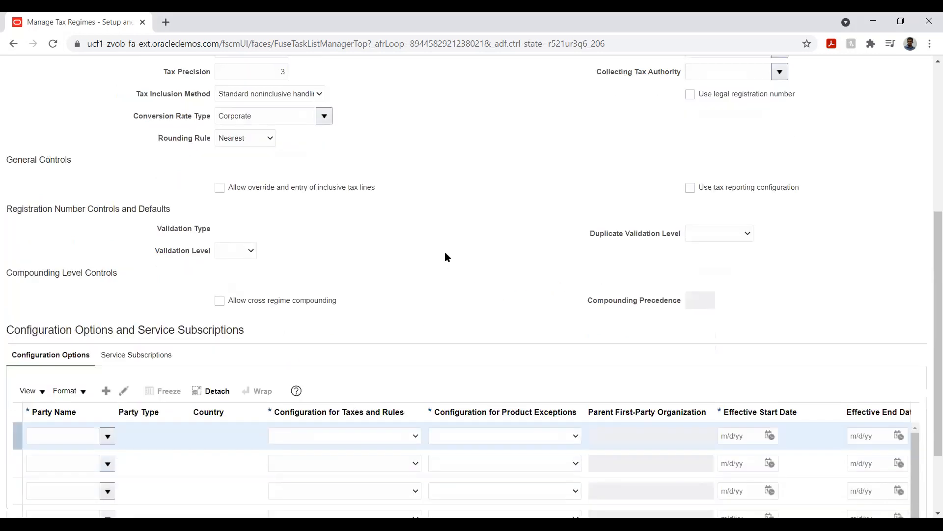
Step: Go back to the regime's header details and check the tax regime code
scroll(785, 192, up, 8)
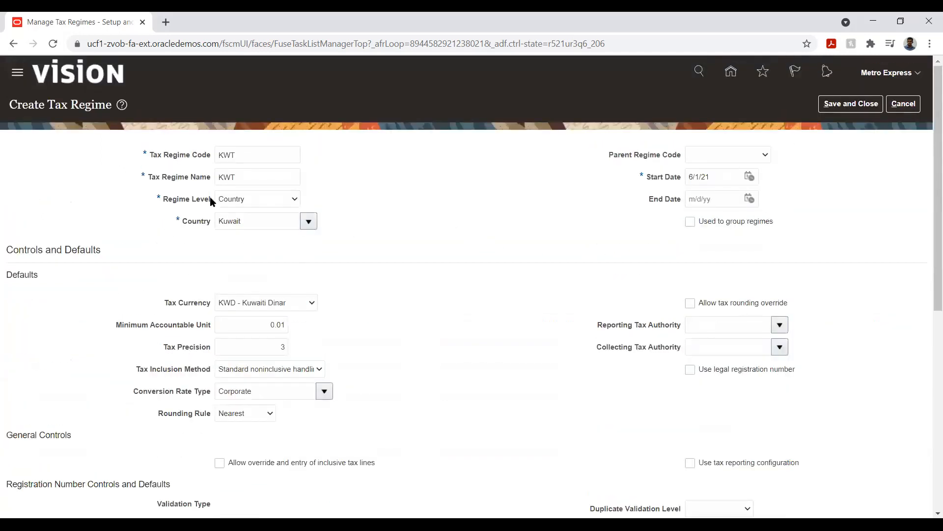
double_click(223, 155)
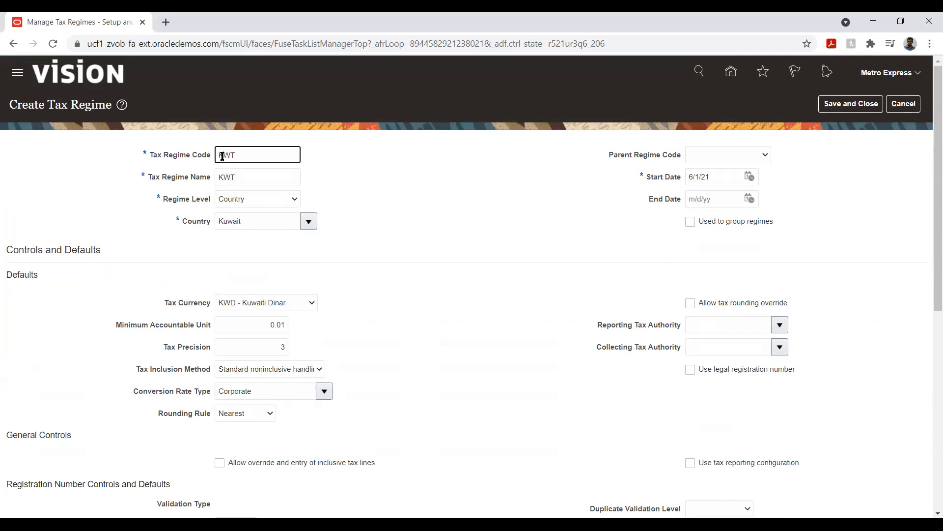
click(469, 197)
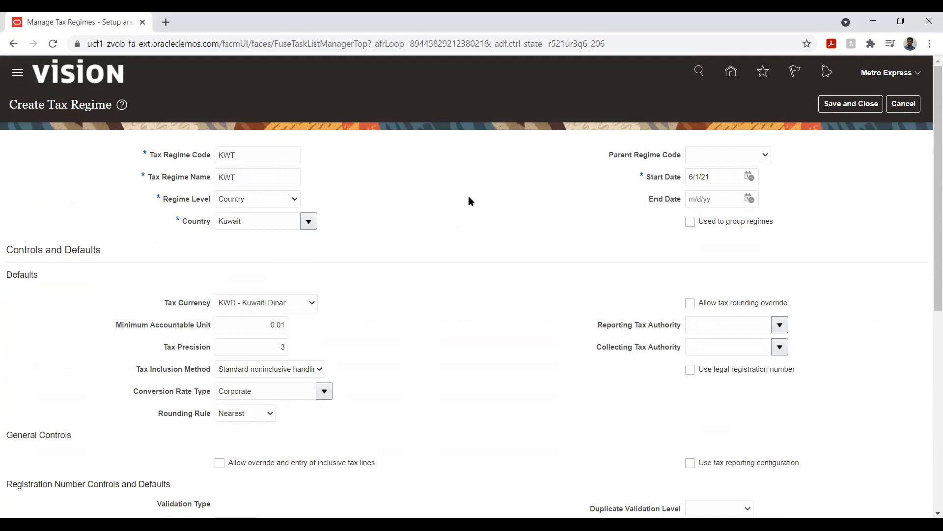